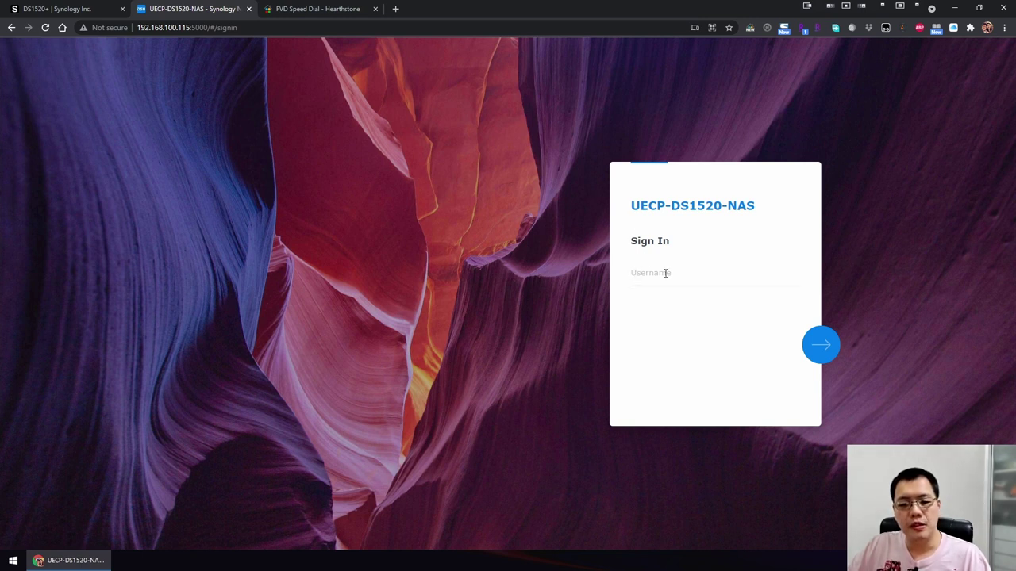
# Sign in to the NAS with the saved admin username and autofilled password.
pyautogui.click(665, 273)
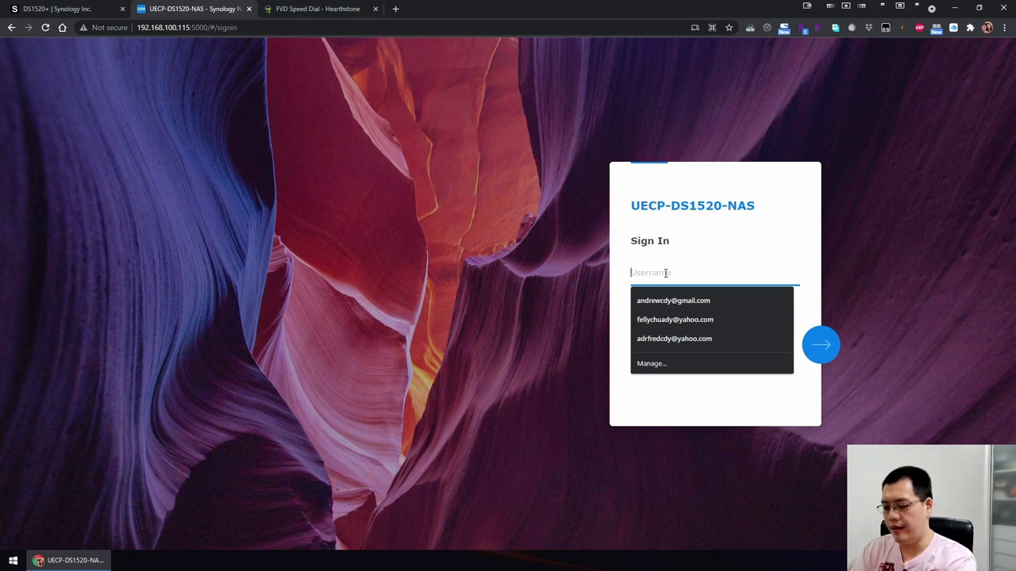
pyautogui.write('u')
pyautogui.press('Down')
pyautogui.press('Return')
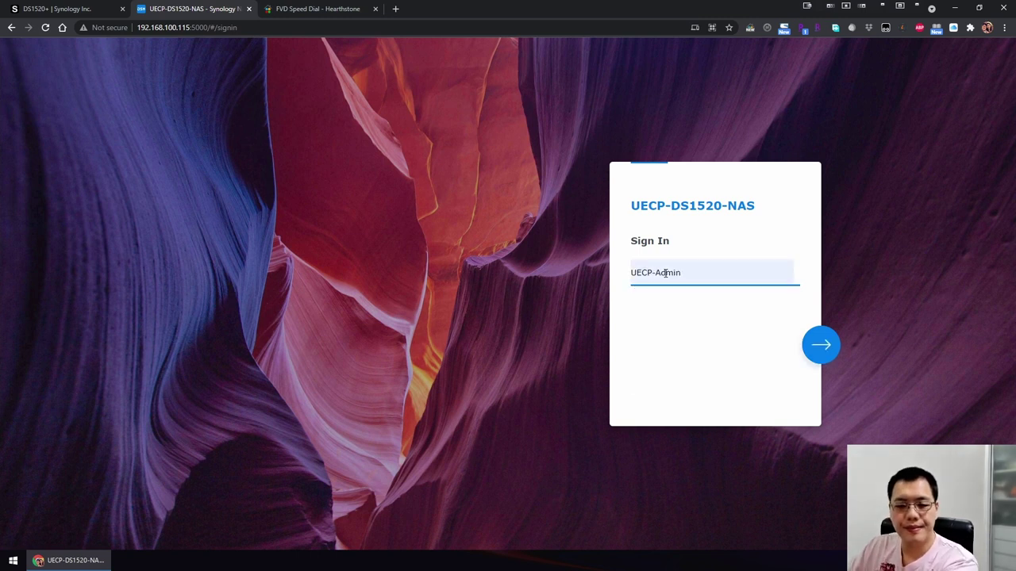
pyautogui.click(818, 350)
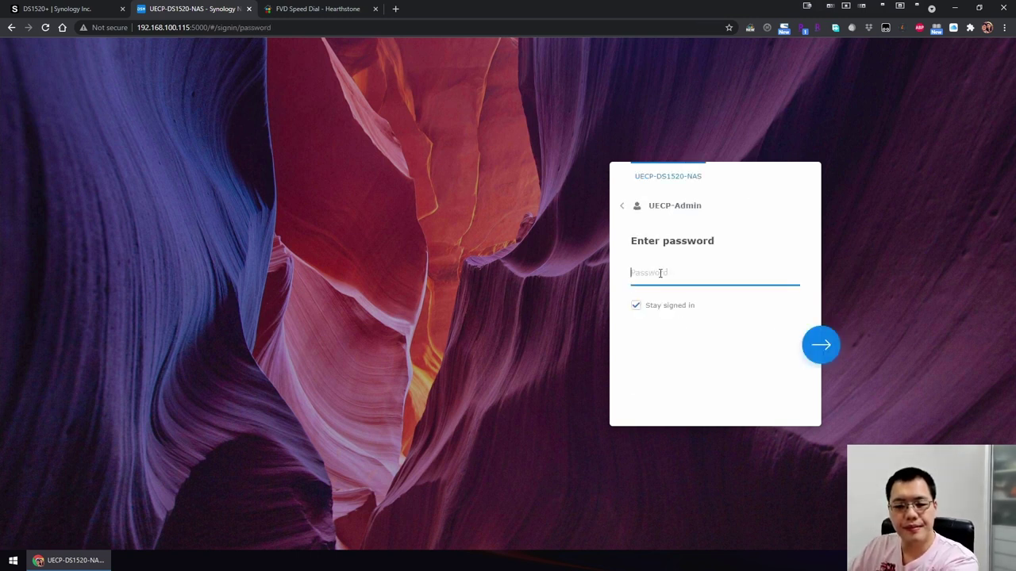
pyautogui.click(810, 350)
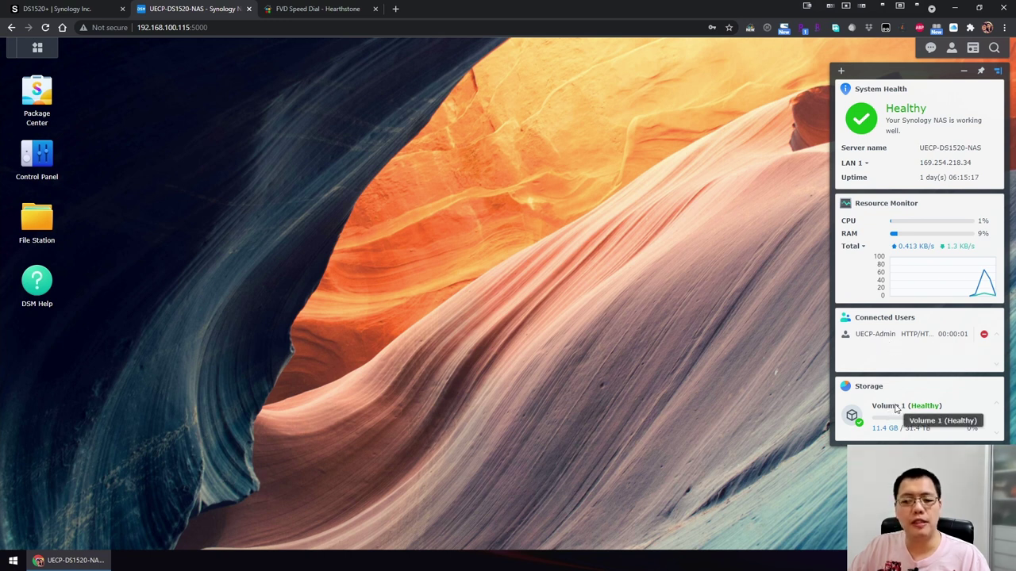
# Toggle the widgets panel off and on, and try dragging it across the desktop.
pyautogui.moveTo(897, 433)
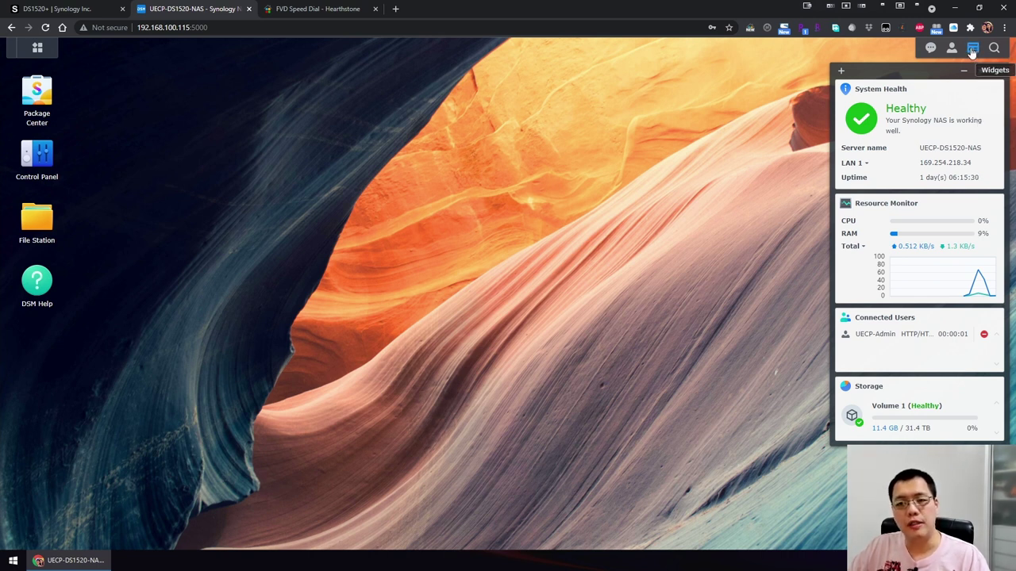
pyautogui.click(973, 51)
pyautogui.click(973, 52)
pyautogui.click(973, 49)
pyautogui.click(973, 49)
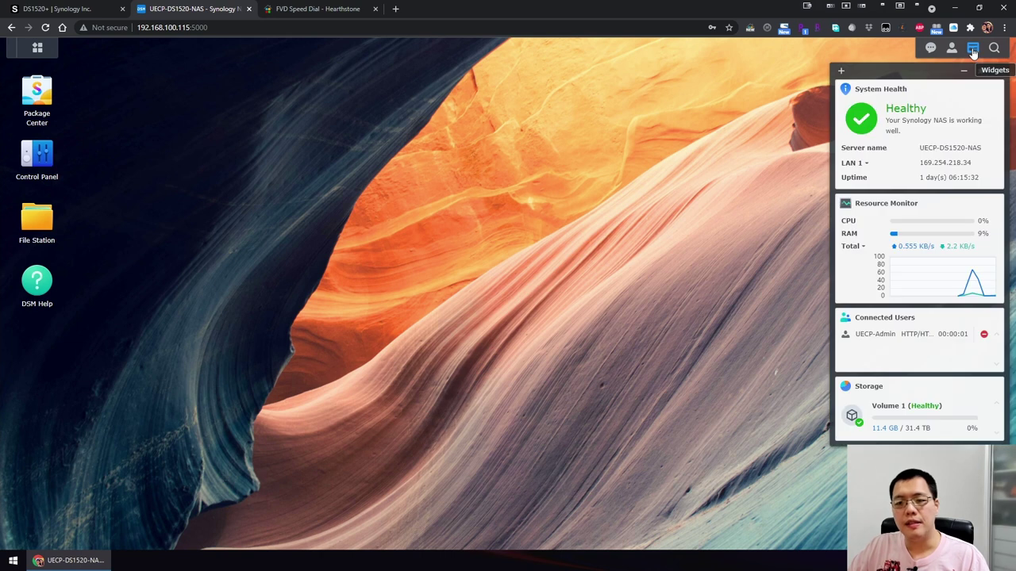
pyautogui.moveTo(846, 71); pyautogui.dragTo(874, 71)
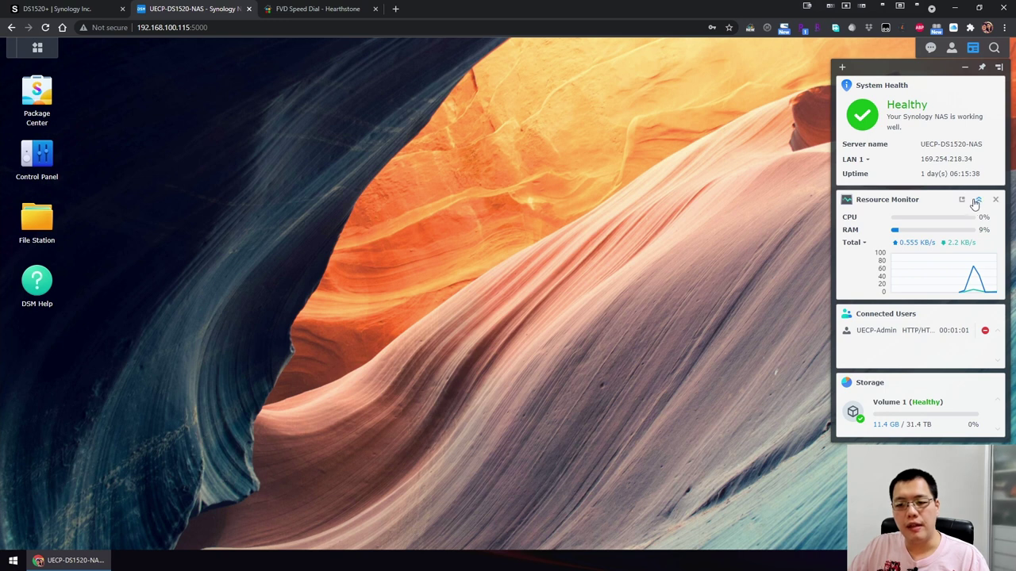
# Collapse Resource Monitor, expand Connected Users, and expand then shrink the Storage widget.
pyautogui.click(978, 201)
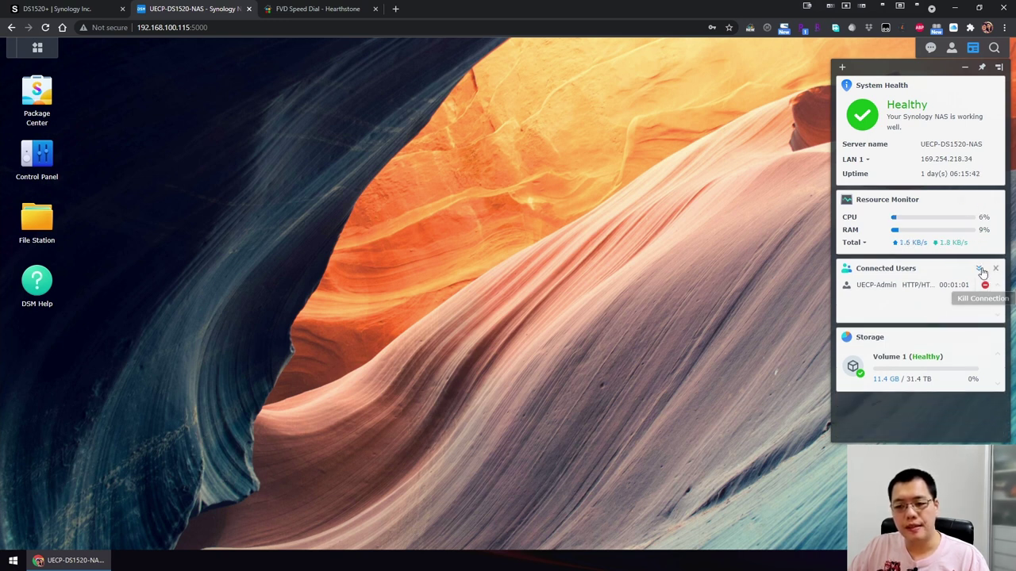
pyautogui.click(981, 270)
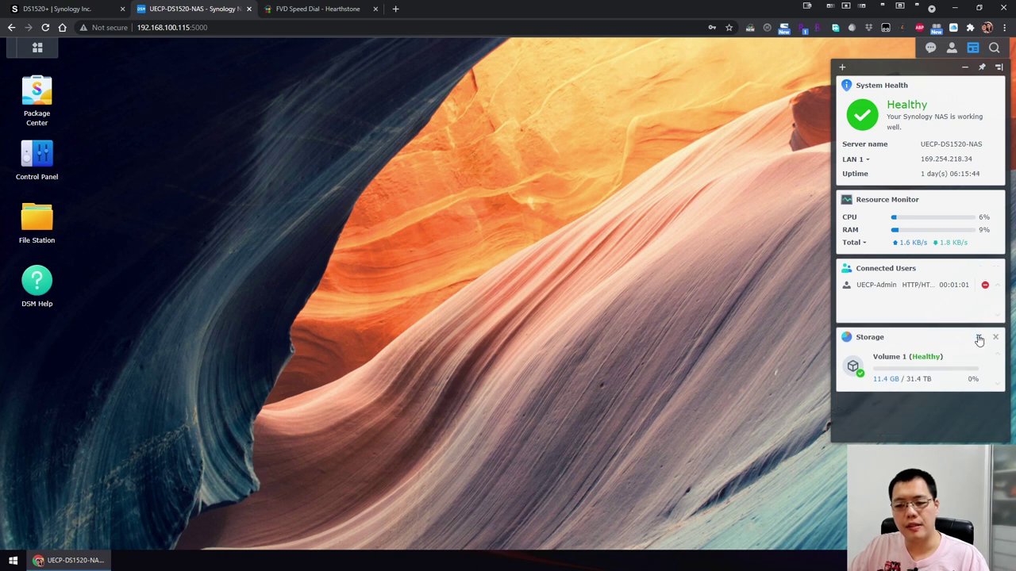
pyautogui.click(978, 339)
pyautogui.click(978, 339)
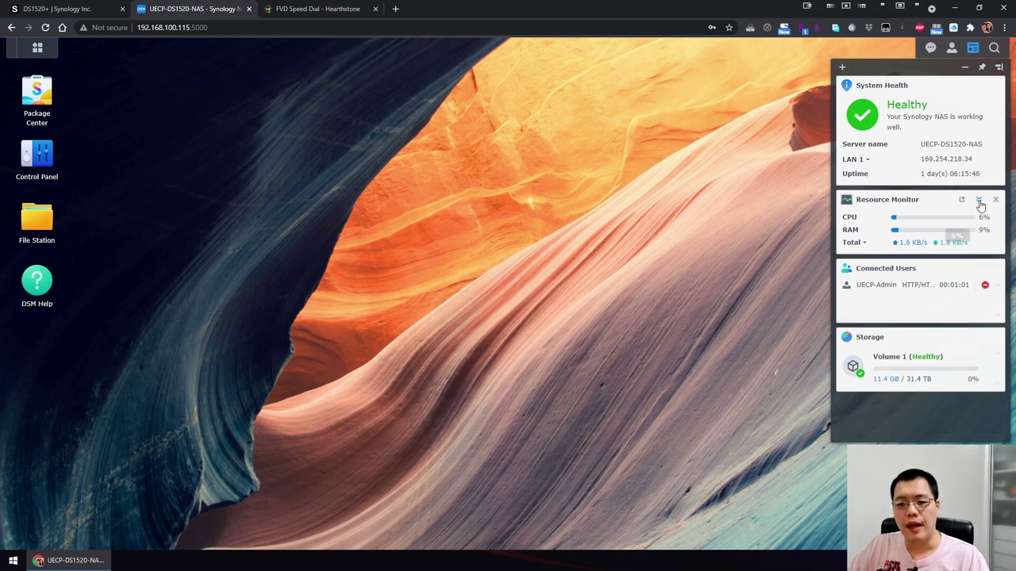
# Pin Resource Monitor as a compact top-bar CPU/RAM readout and shorten the widget panel.
pyautogui.click(962, 201)
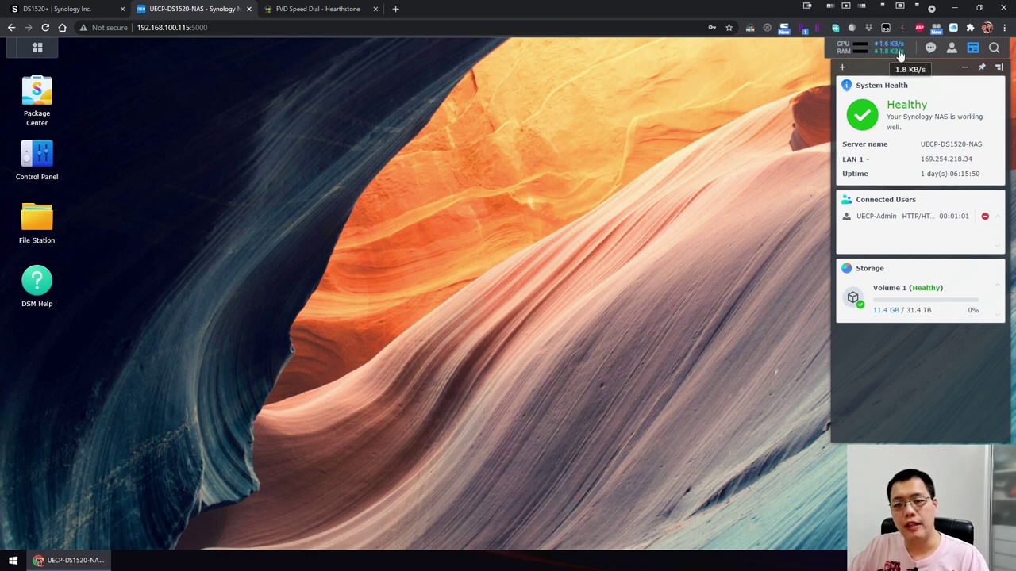
pyautogui.moveTo(970, 90)
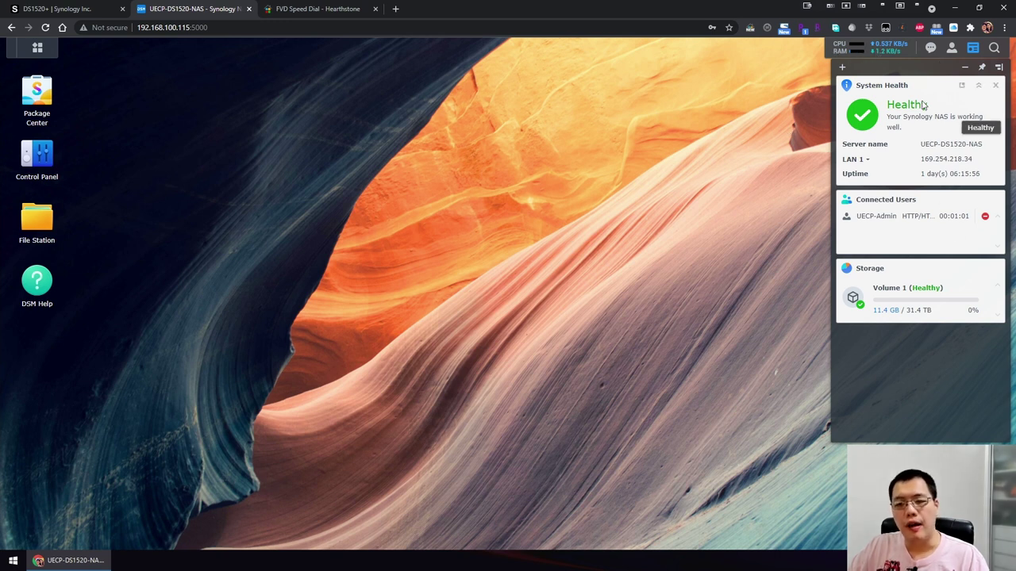
pyautogui.moveTo(891, 439); pyautogui.dragTo(897, 334)
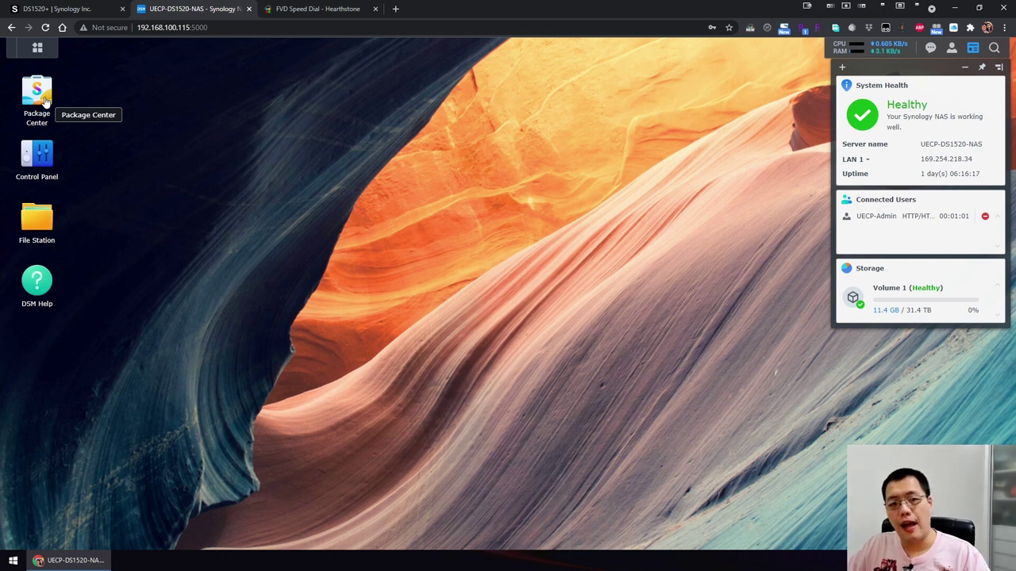
# Open Package Center, then open and dismiss the Manual Install dialog.
pyautogui.click(46, 99)
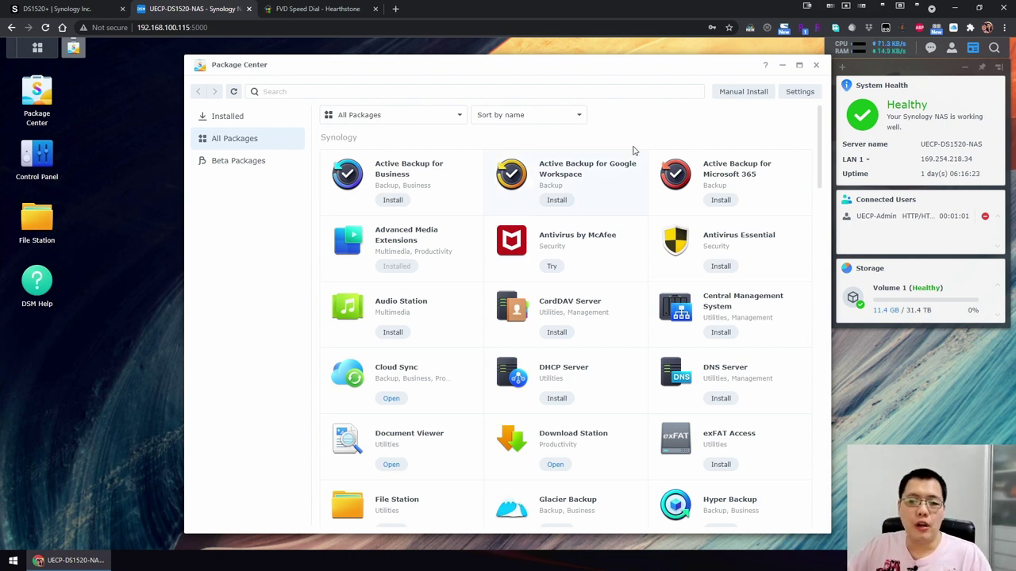
pyautogui.click(736, 94)
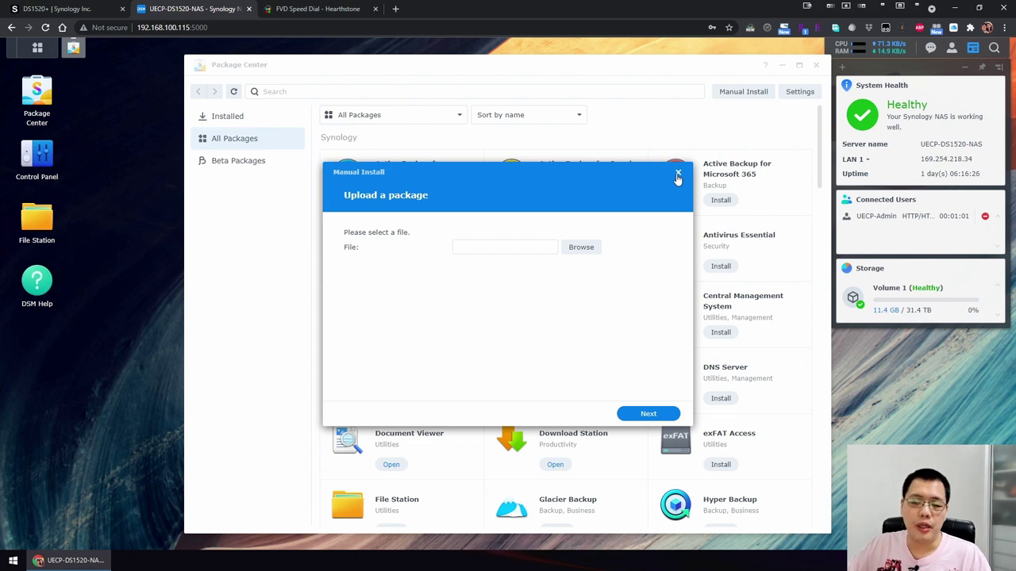
pyautogui.click(679, 175)
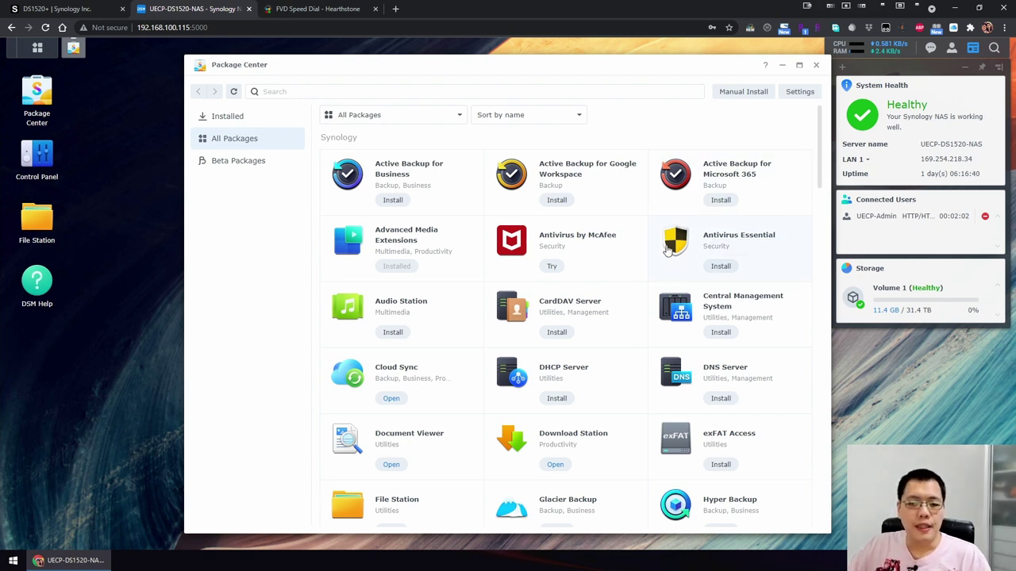
# Scroll through the All Packages list to view the Synology and third-party packages.
pyautogui.scroll(-5, 667, 249)
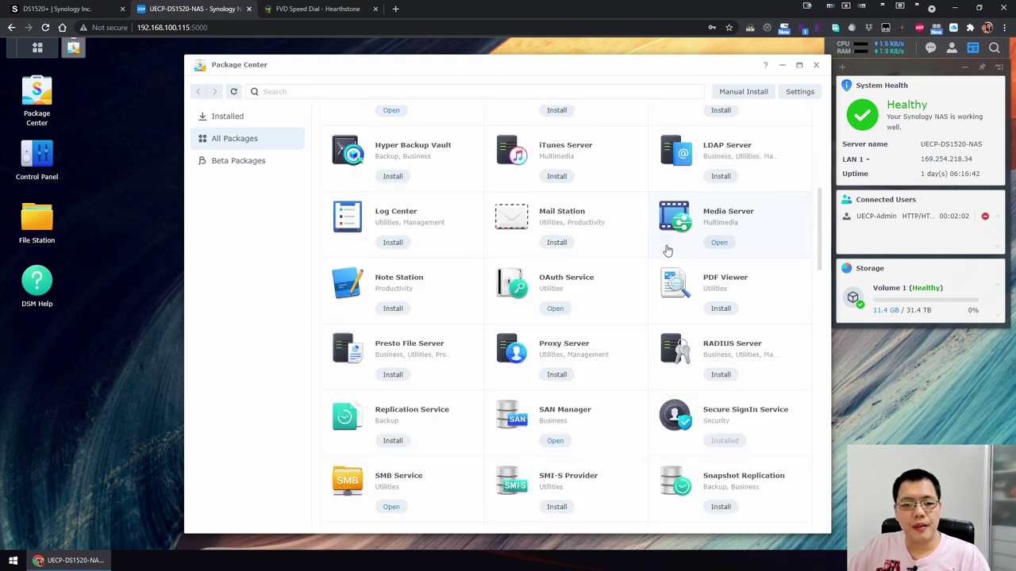
pyautogui.scroll(-5, 667, 250)
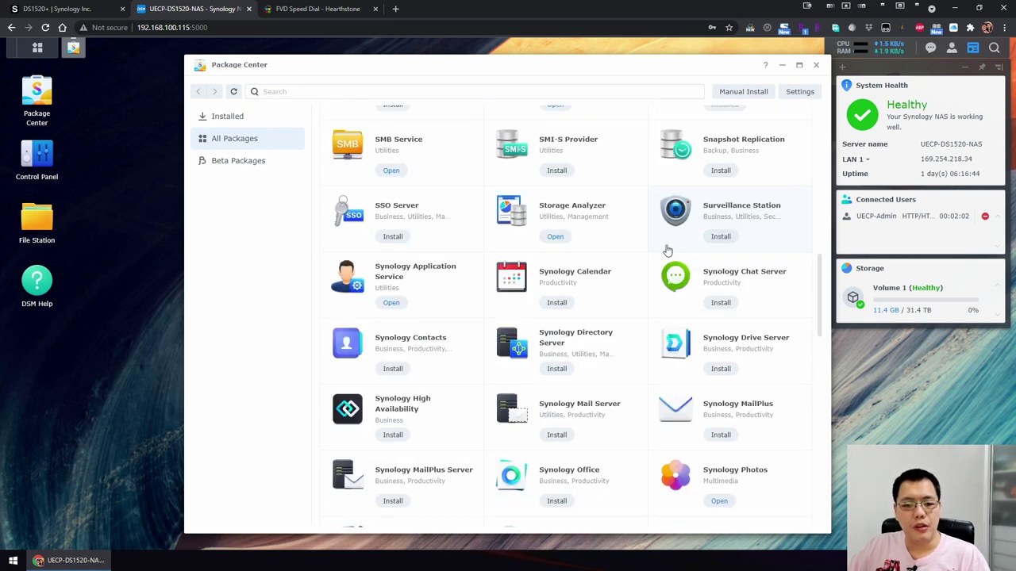
pyautogui.scroll(-3, 668, 251)
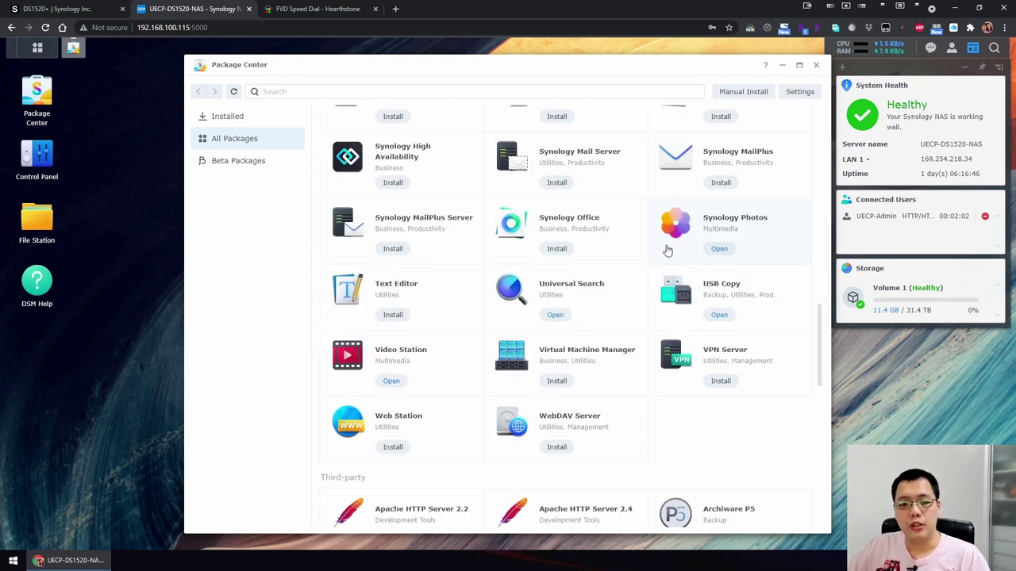
pyautogui.scroll(-4, 656, 373)
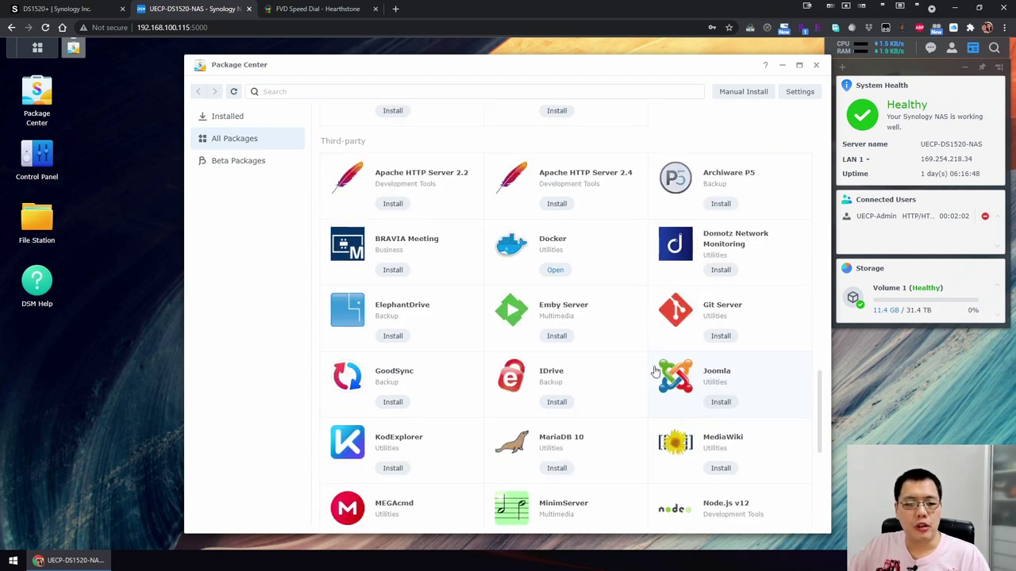
pyautogui.scroll(-1, 654, 370)
pyautogui.scroll(1, 654, 369)
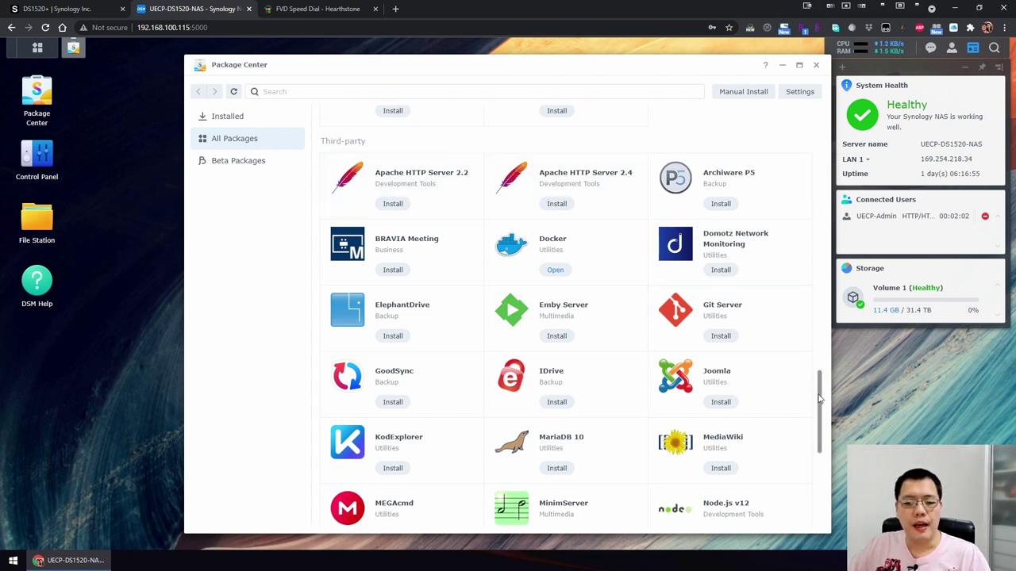
pyautogui.moveTo(820, 399); pyautogui.dragTo(818, 107)
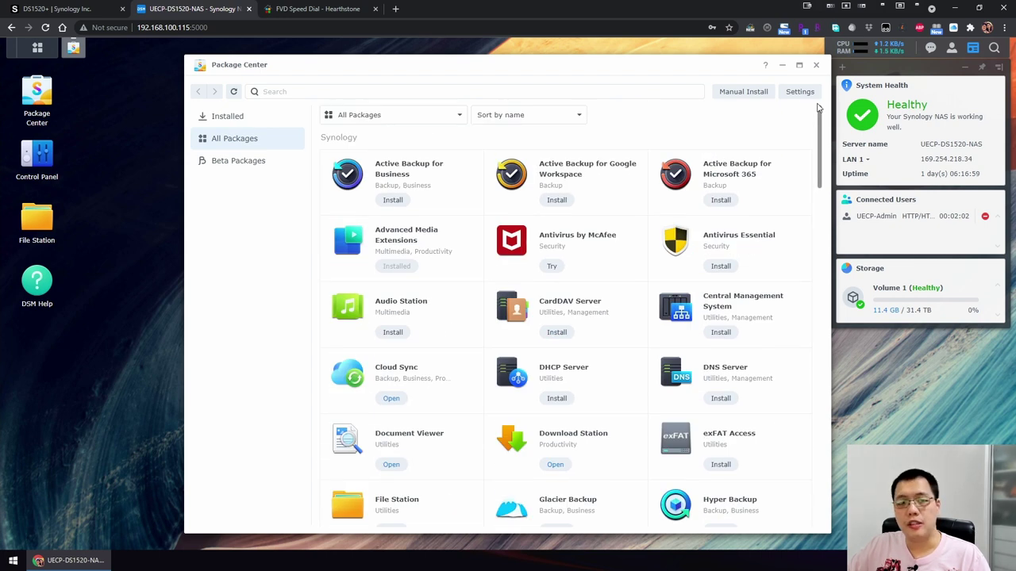
pyautogui.moveTo(818, 107); pyautogui.dragTo(823, 155)
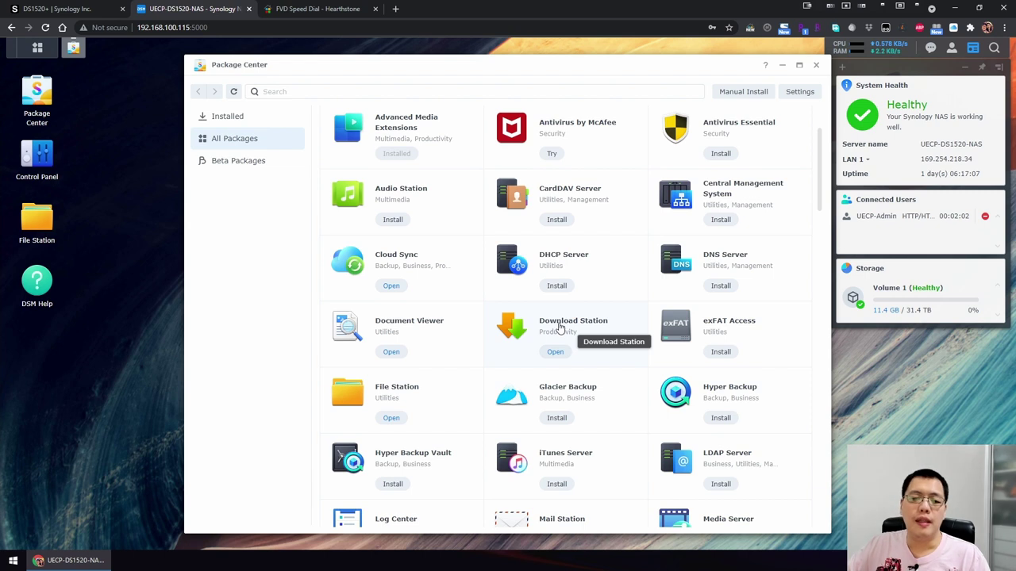
pyautogui.click(559, 330)
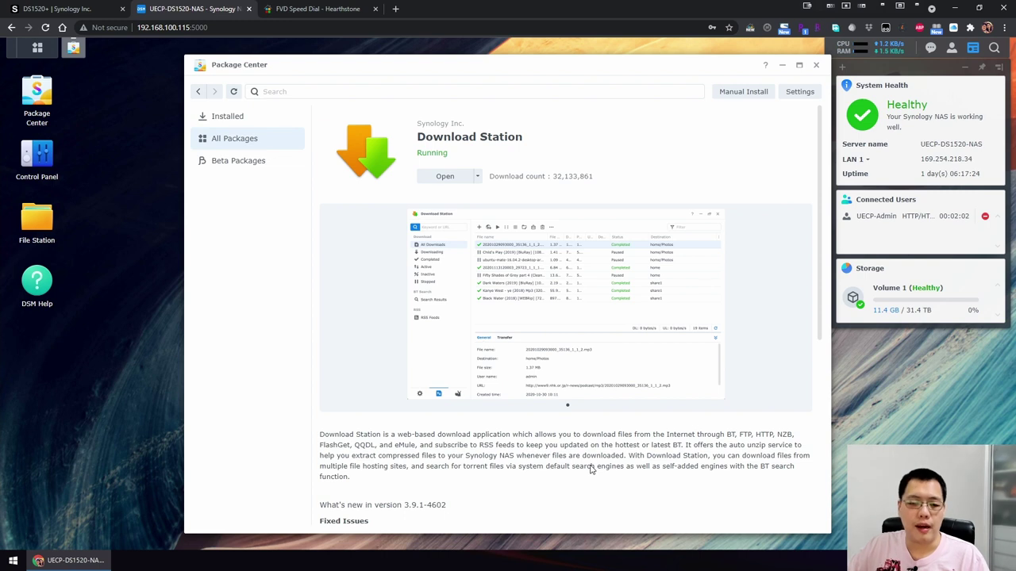
pyautogui.scroll(-5, 590, 467)
pyautogui.scroll(5, 590, 466)
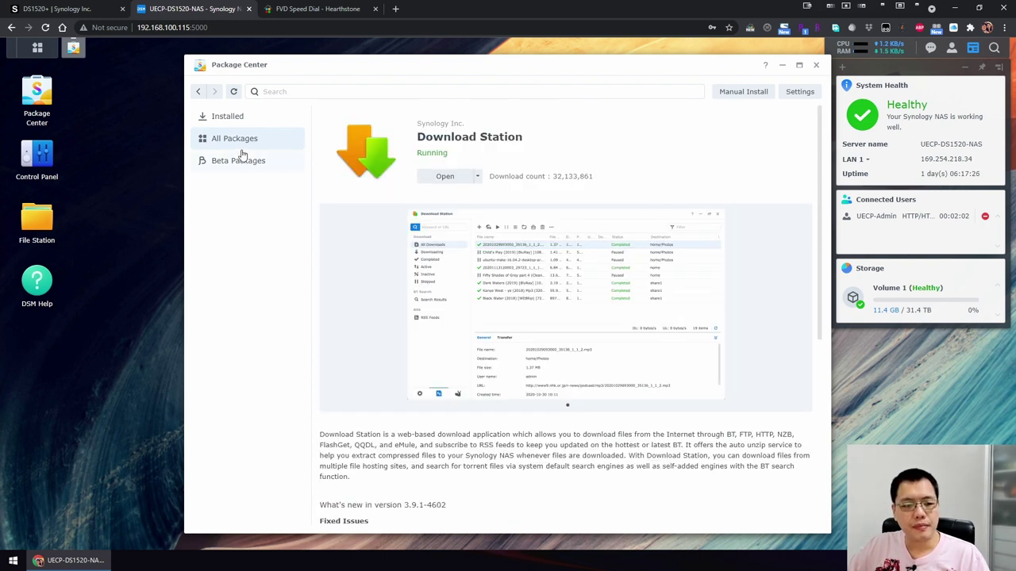
pyautogui.click(198, 92)
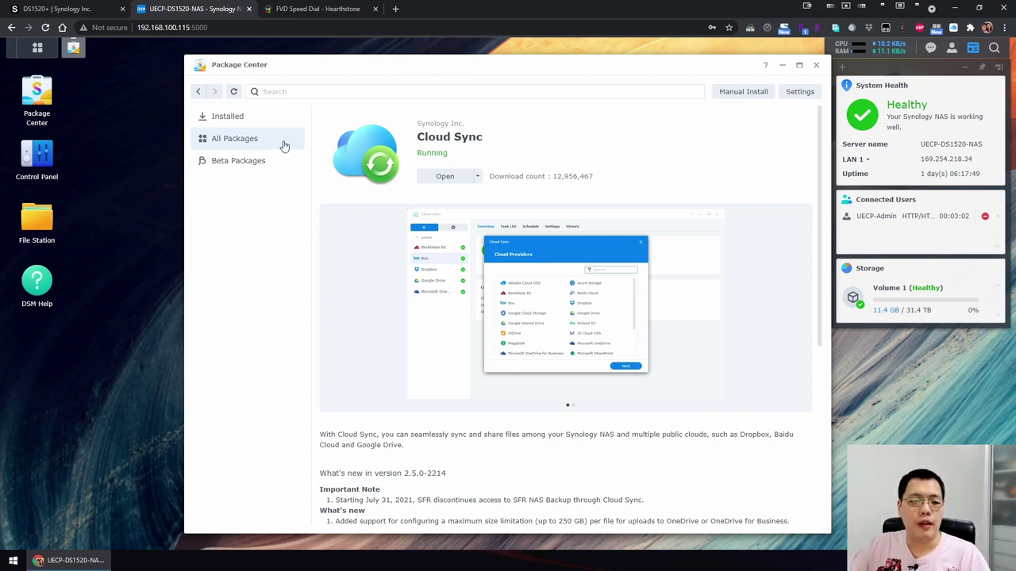
pyautogui.click(216, 142)
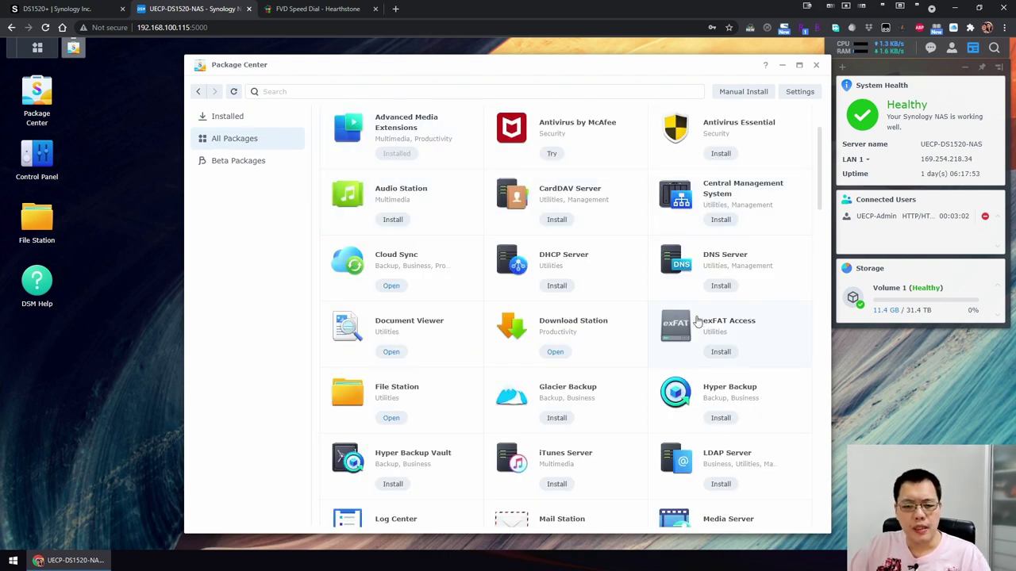
pyautogui.click(421, 391)
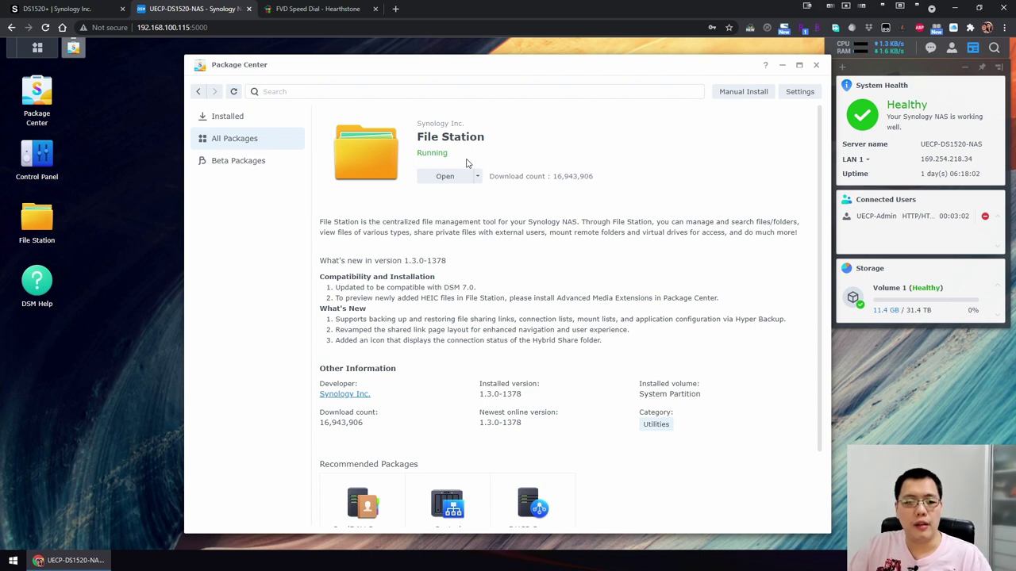
pyautogui.click(226, 140)
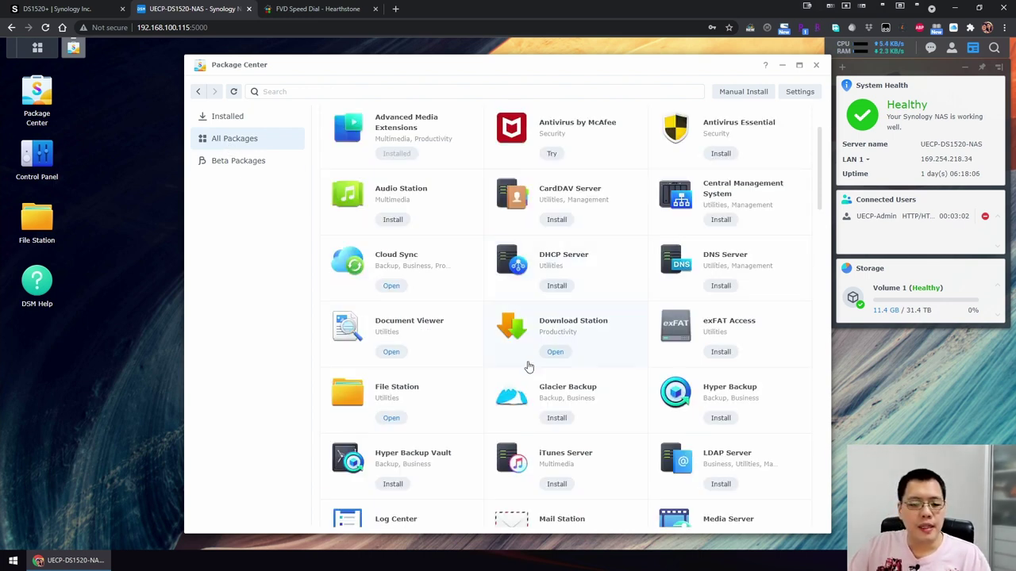
# Open the SMB Service package details, review them, and return to All Packages.
pyautogui.scroll(-3, 536, 436)
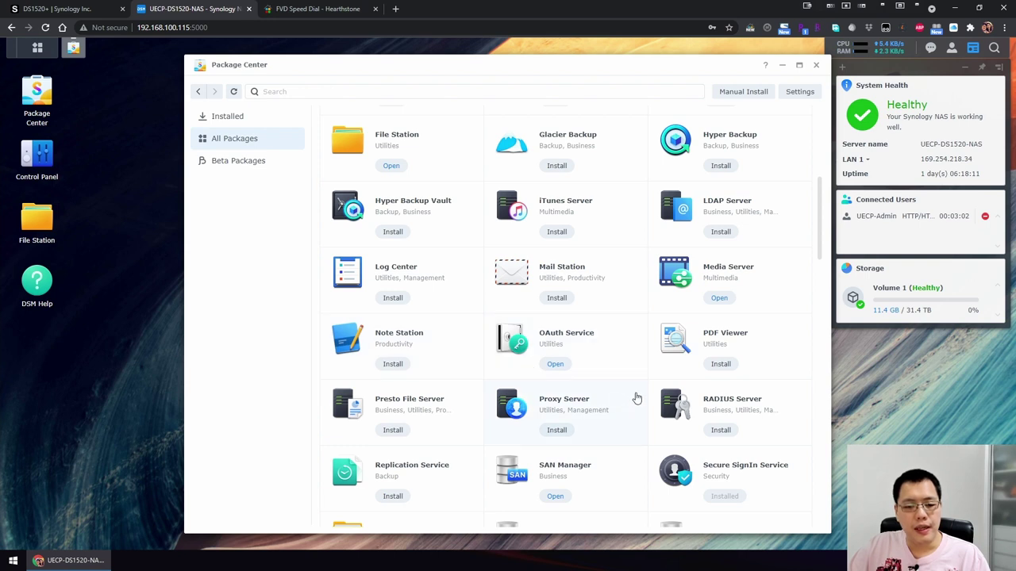
pyautogui.scroll(-2, 637, 399)
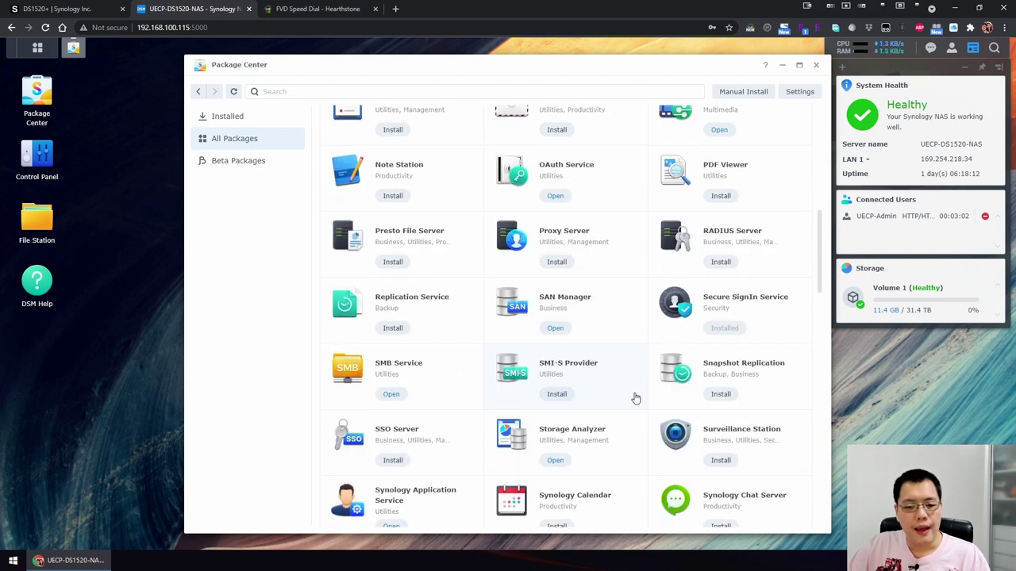
pyautogui.click(405, 365)
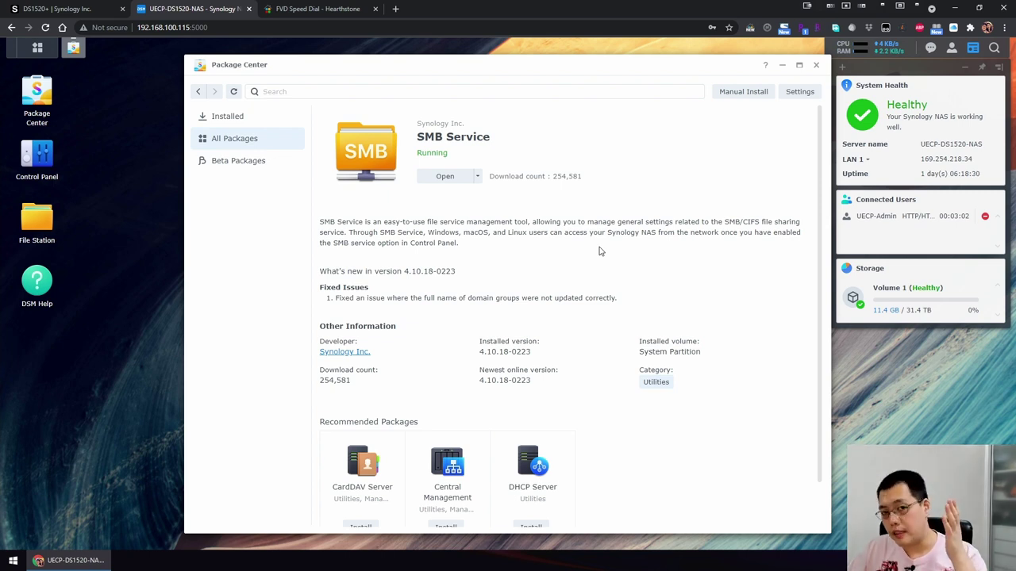
pyautogui.scroll(-1, 563, 243)
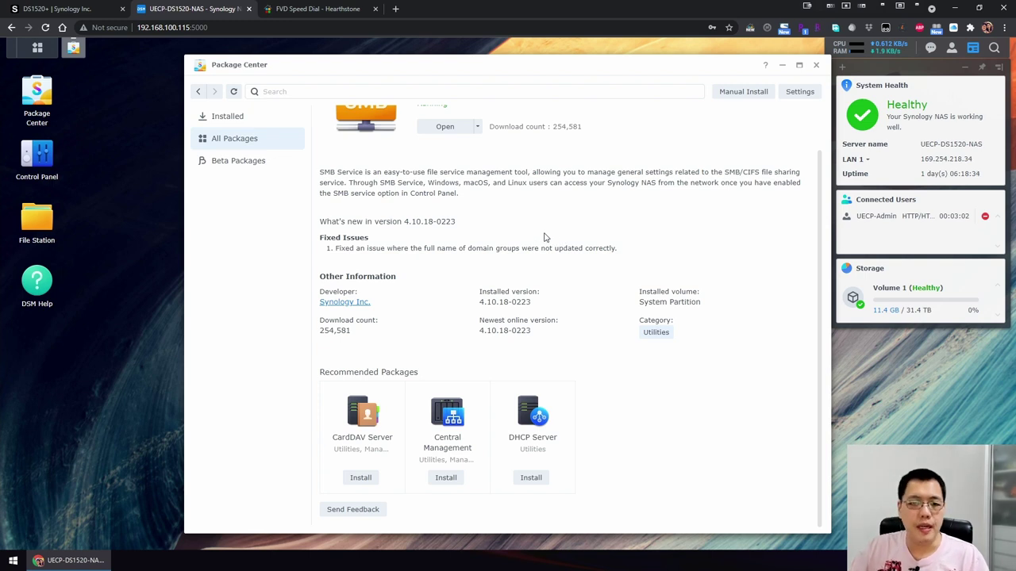
pyautogui.click(261, 144)
# Open the Universal Search package details and scroll through its version and status info.
pyautogui.scroll(-3, 486, 445)
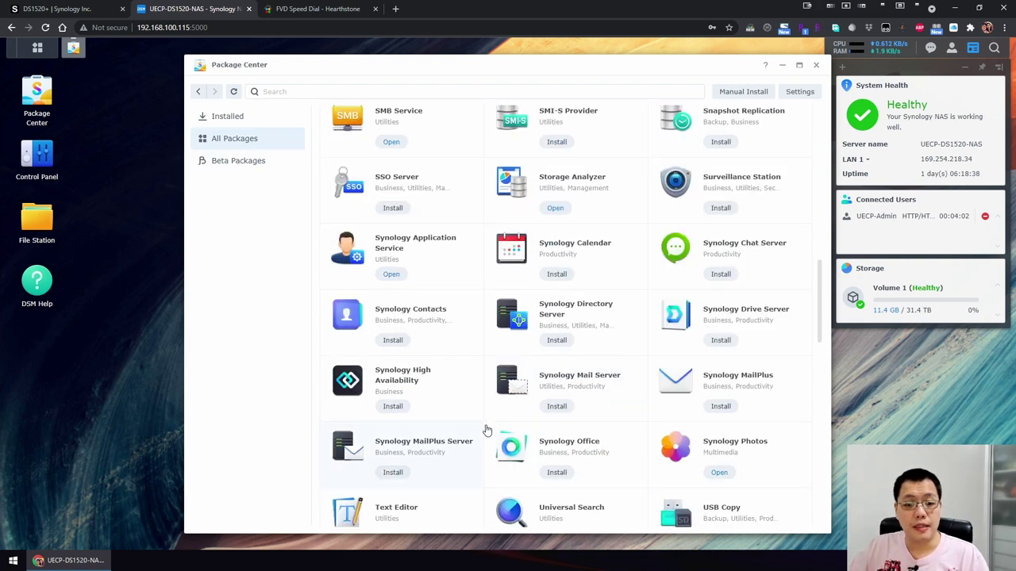
pyautogui.scroll(-2, 567, 354)
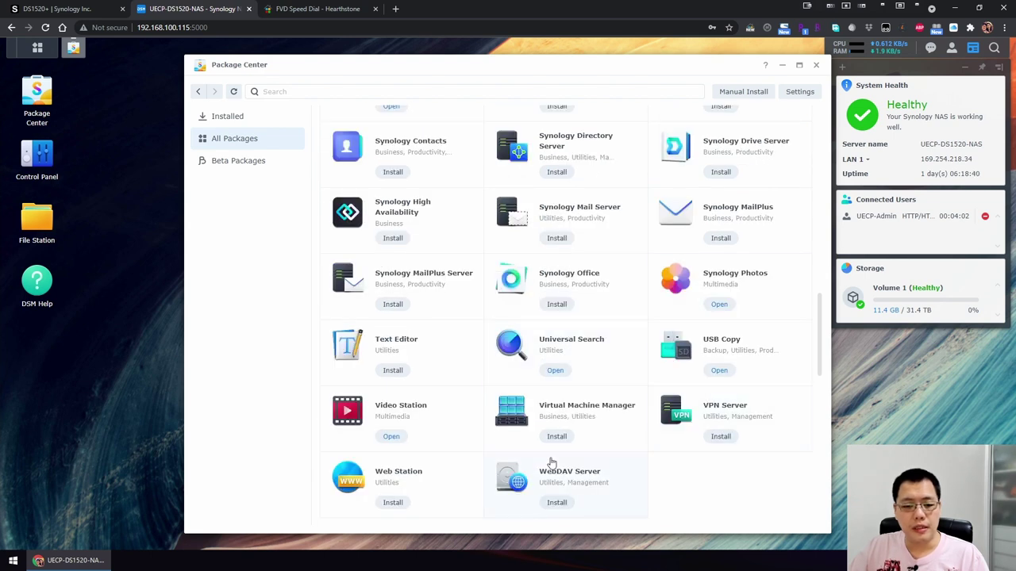
pyautogui.click(570, 352)
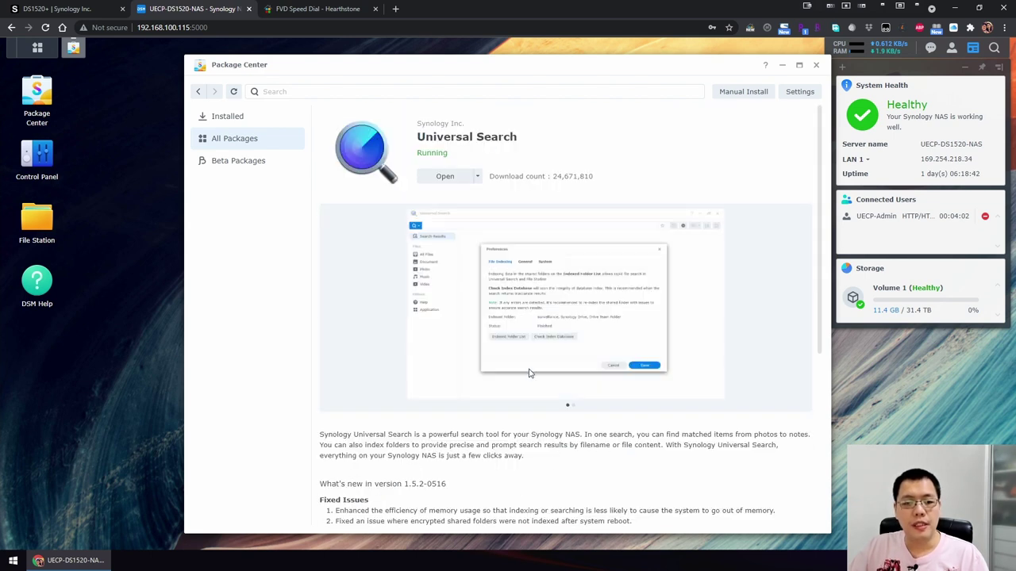
pyautogui.scroll(-1, 555, 469)
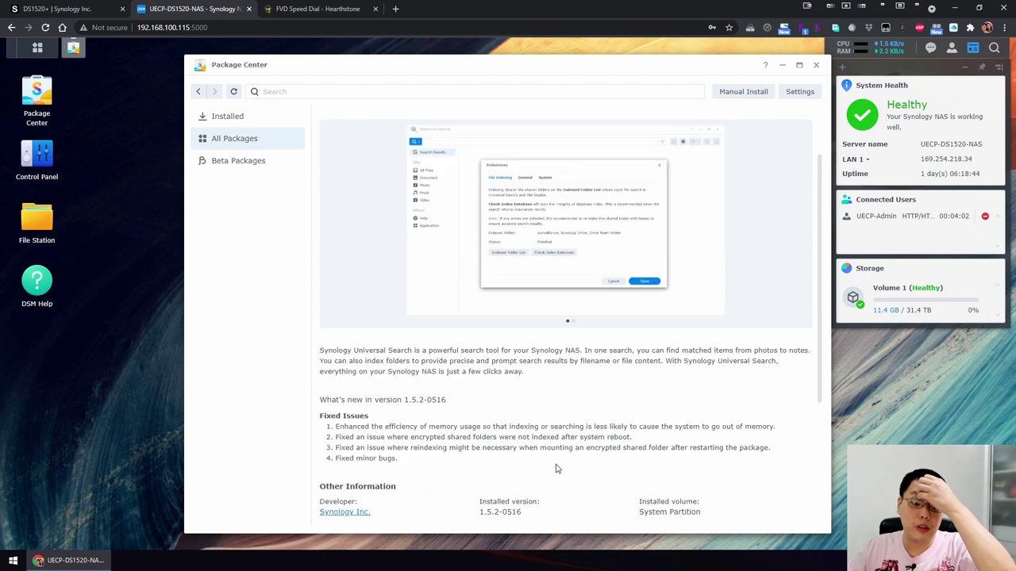
pyautogui.scroll(-1, 556, 468)
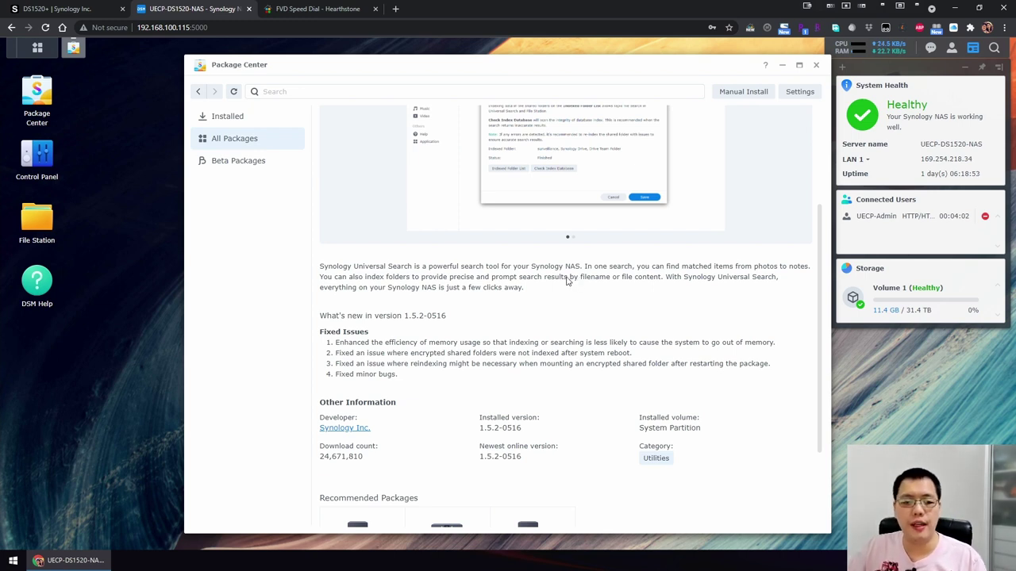
# Return to All Packages, scroll back up, and show the Beta Packages list.
pyautogui.click(236, 142)
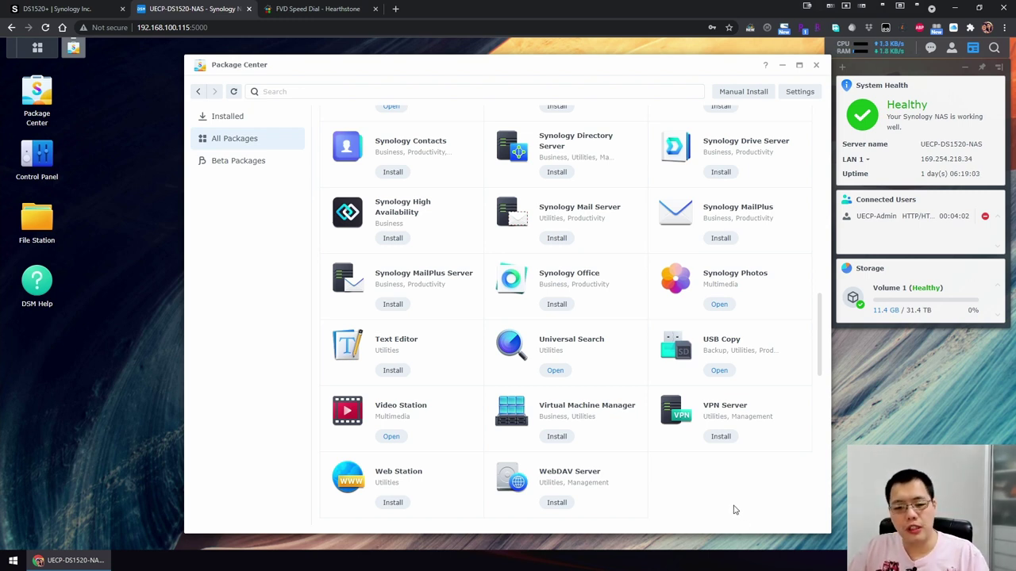
pyautogui.scroll(2, 737, 341)
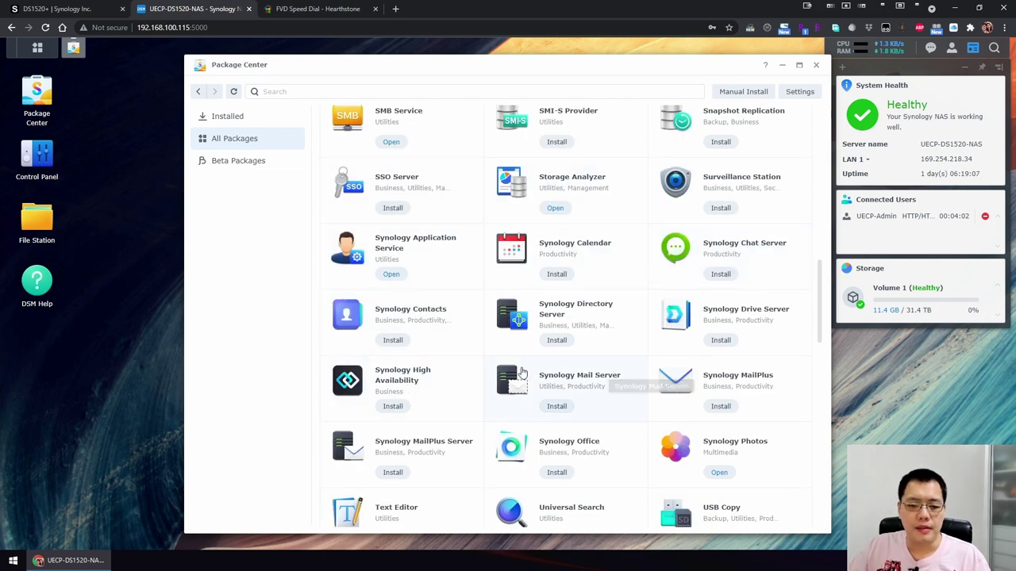
pyautogui.scroll(1, 521, 373)
pyautogui.scroll(2, 571, 309)
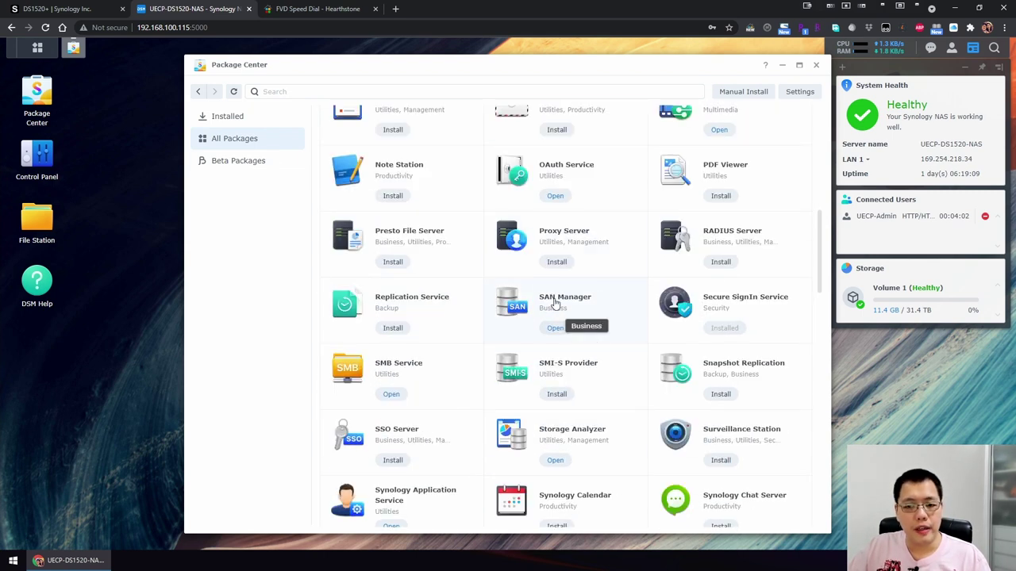
pyautogui.click(231, 165)
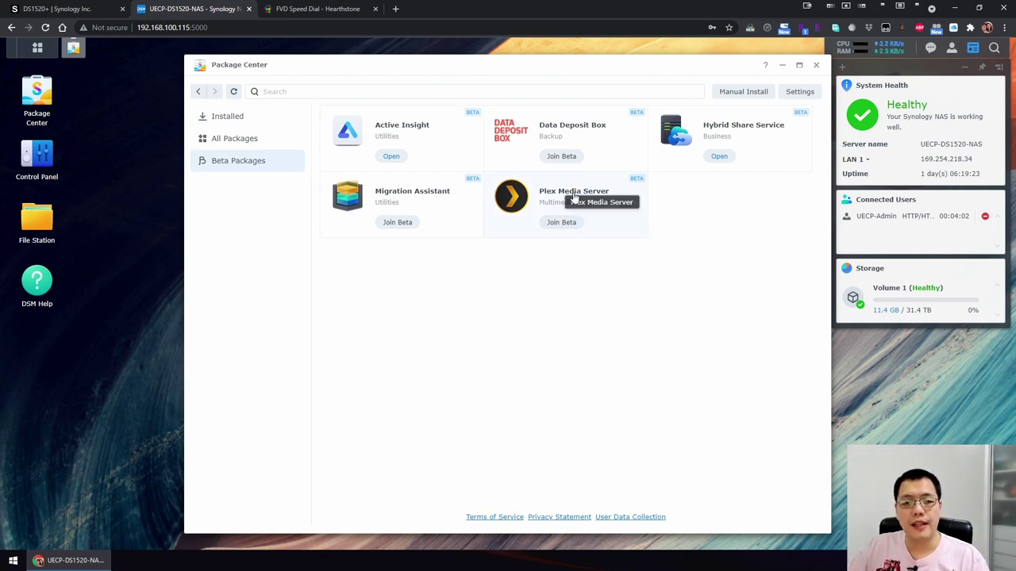
# Close the Package Center window.
pyautogui.click(817, 66)
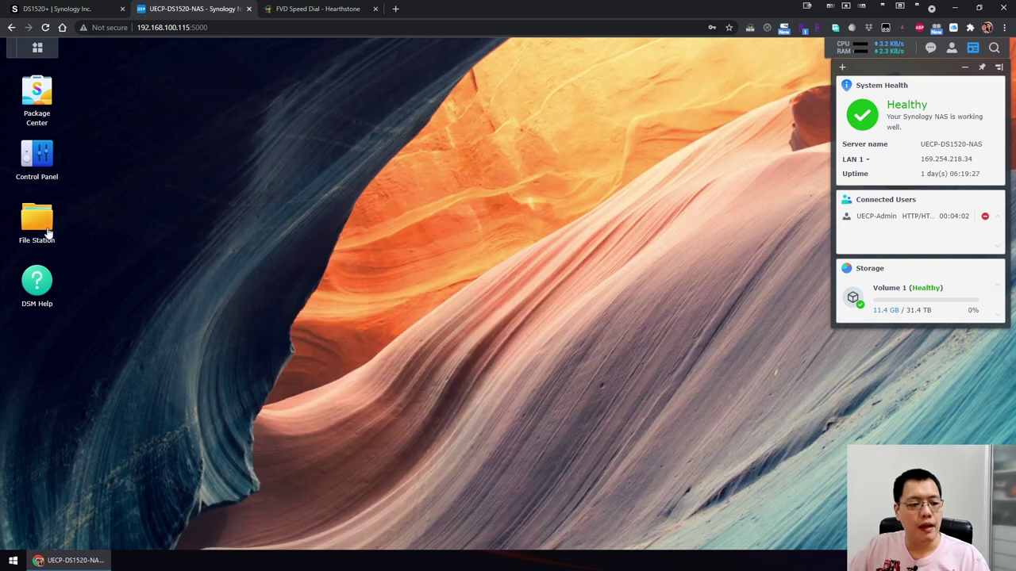
# Open File Station and browse the Bethany, Care Department, Children and Discipleship Making Ministry folders.
pyautogui.click(41, 224)
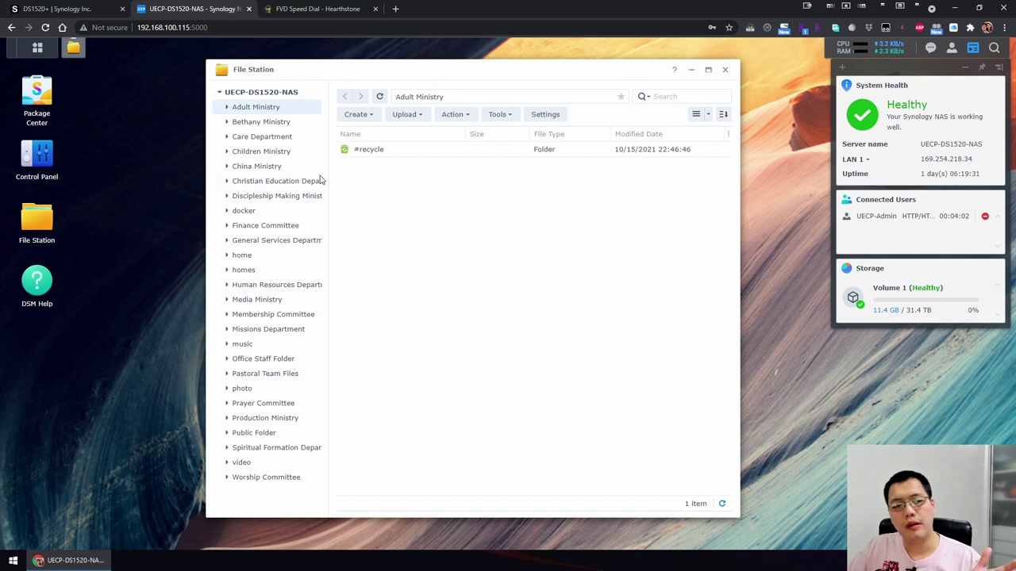
pyautogui.click(263, 121)
pyautogui.click(263, 139)
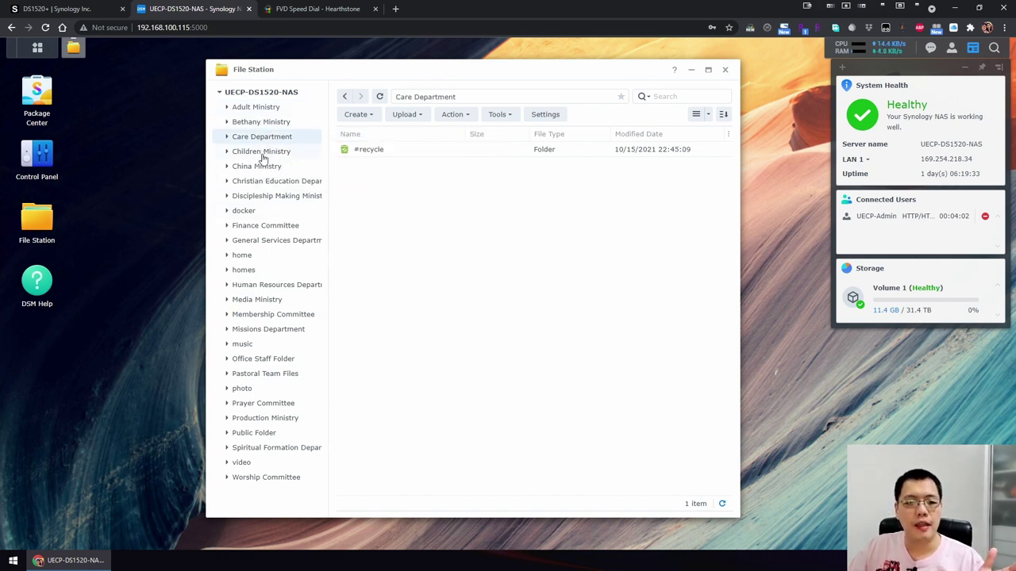
pyautogui.click(262, 151)
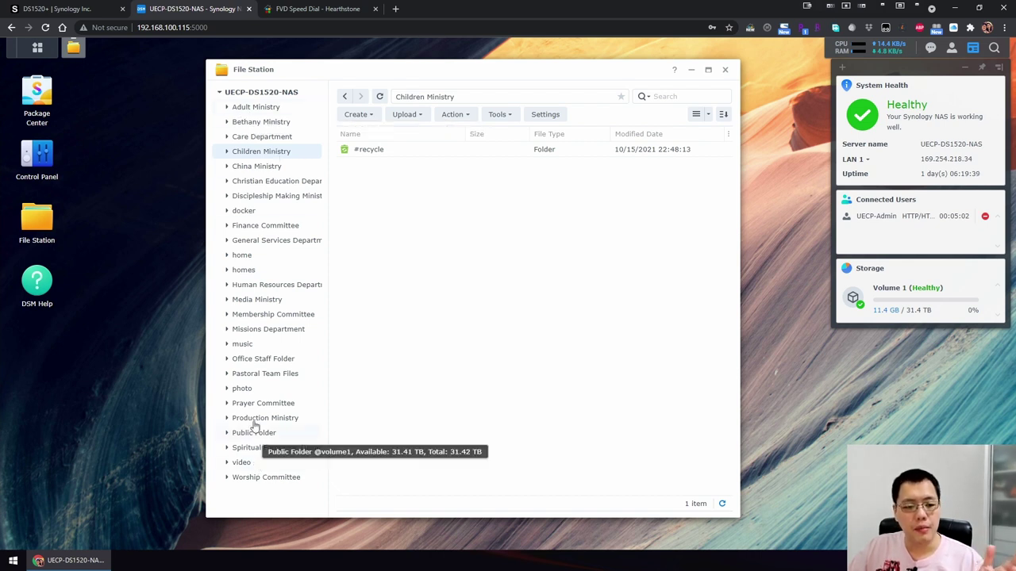
pyautogui.click(265, 199)
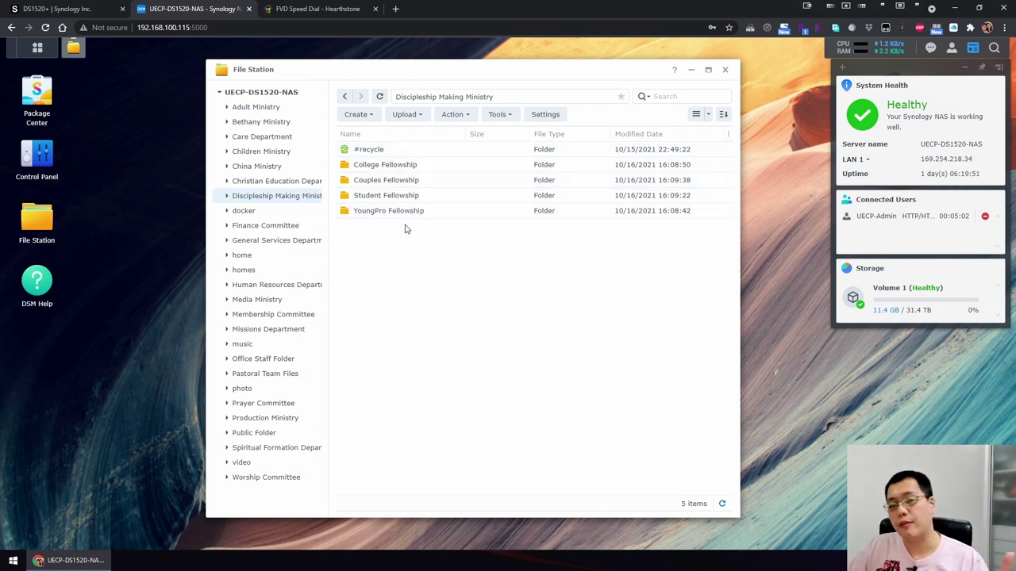
# Open the empty YoungPro Fellowship folder, collapse its parent node, and close File Station.
pyautogui.click(397, 211)
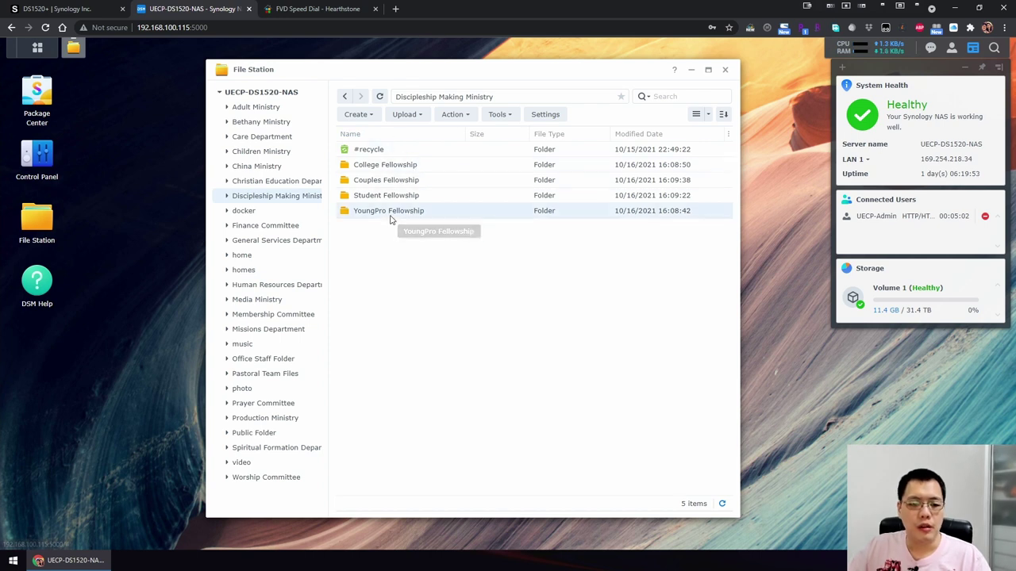
pyautogui.doubleClick(393, 211)
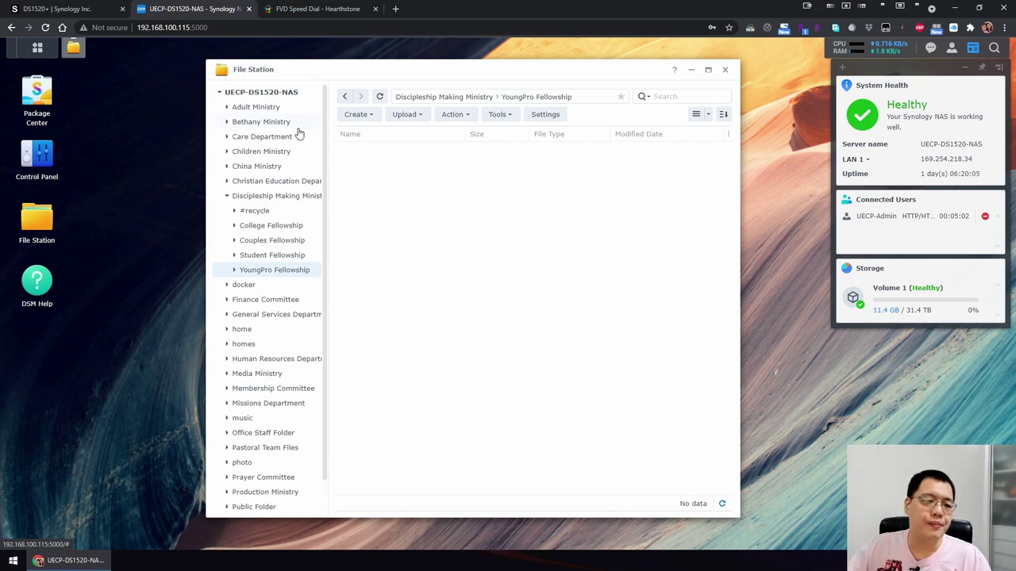
pyautogui.click(226, 196)
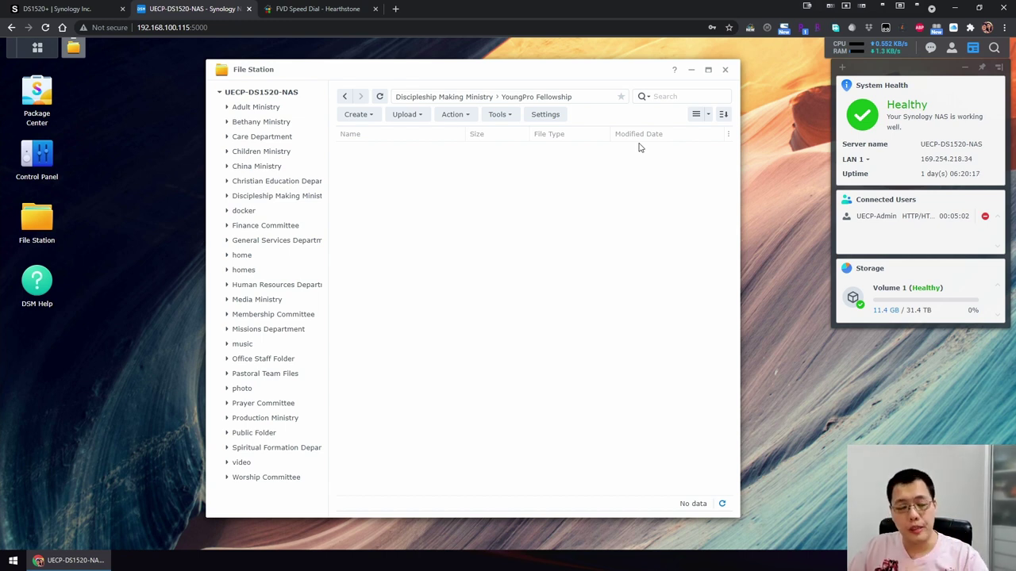
pyautogui.click(725, 71)
# Open Control Panel's Info Center and review its General, Network and Service tabs.
pyautogui.click(41, 156)
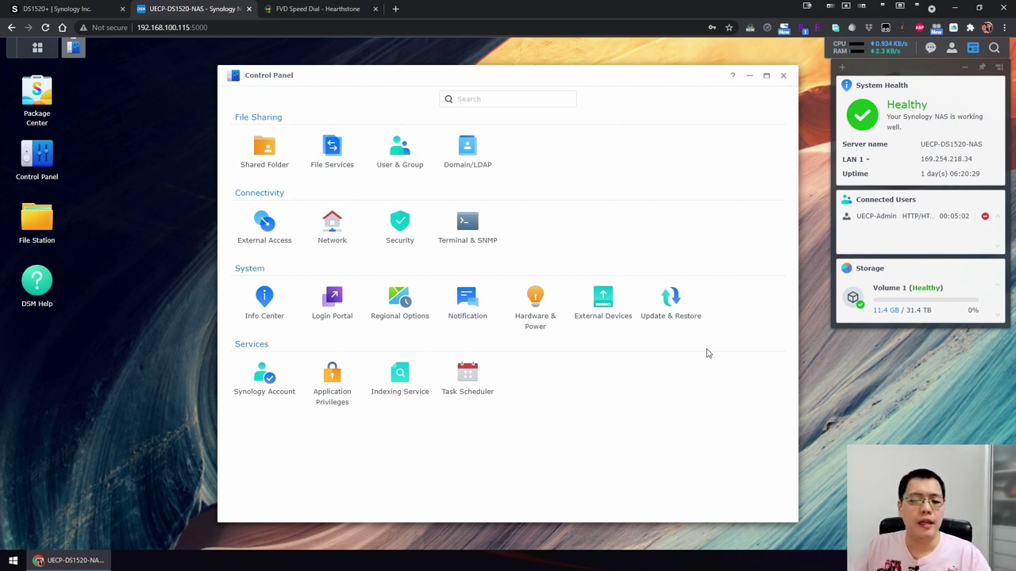
pyautogui.click(269, 307)
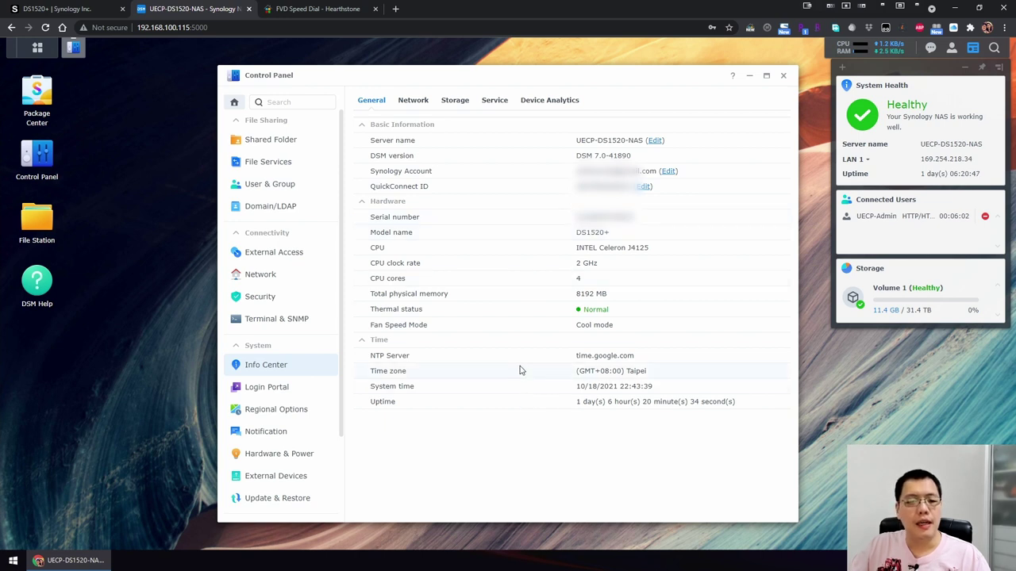
pyautogui.click(412, 101)
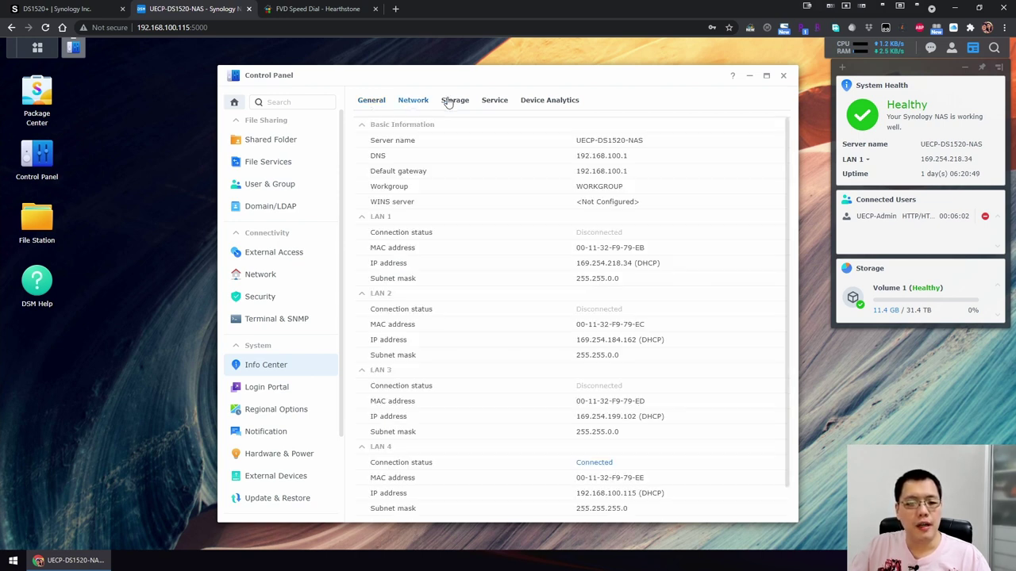
pyautogui.click(495, 101)
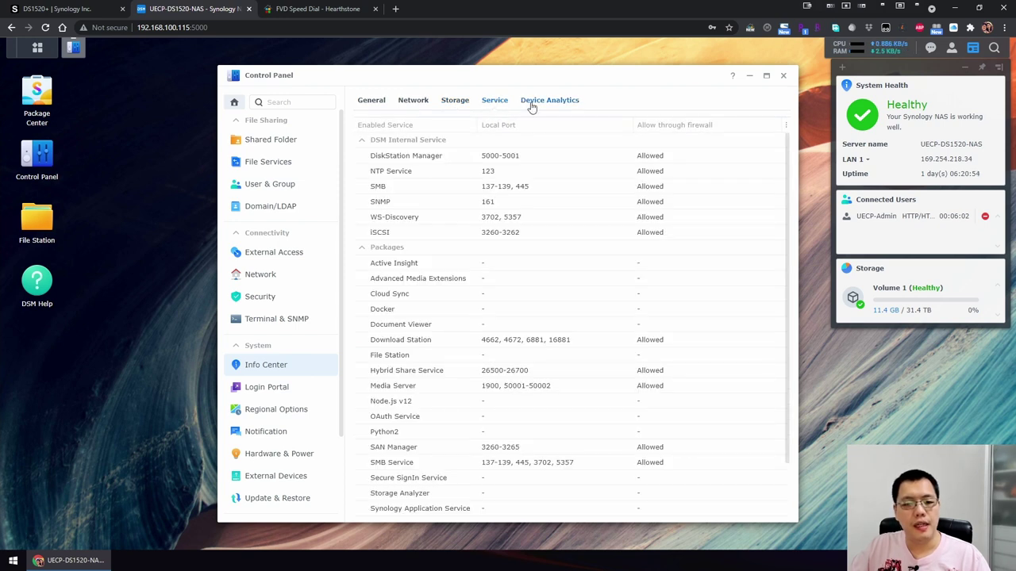
# Review the Device Analytics and Storage tabs, then open the Login Portal settings.
pyautogui.scroll(-2, 510, 361)
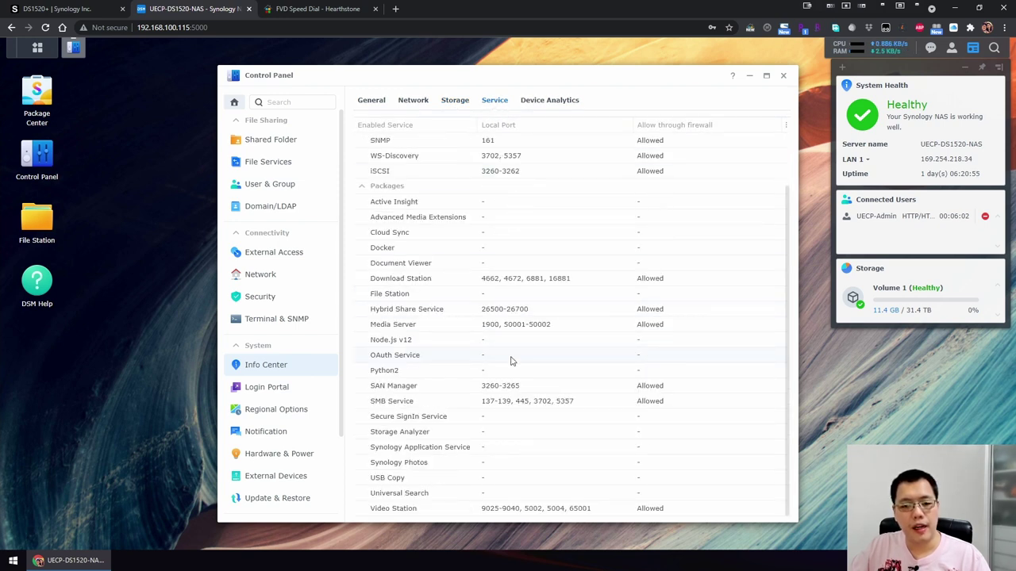
pyautogui.click(544, 100)
pyautogui.click(447, 102)
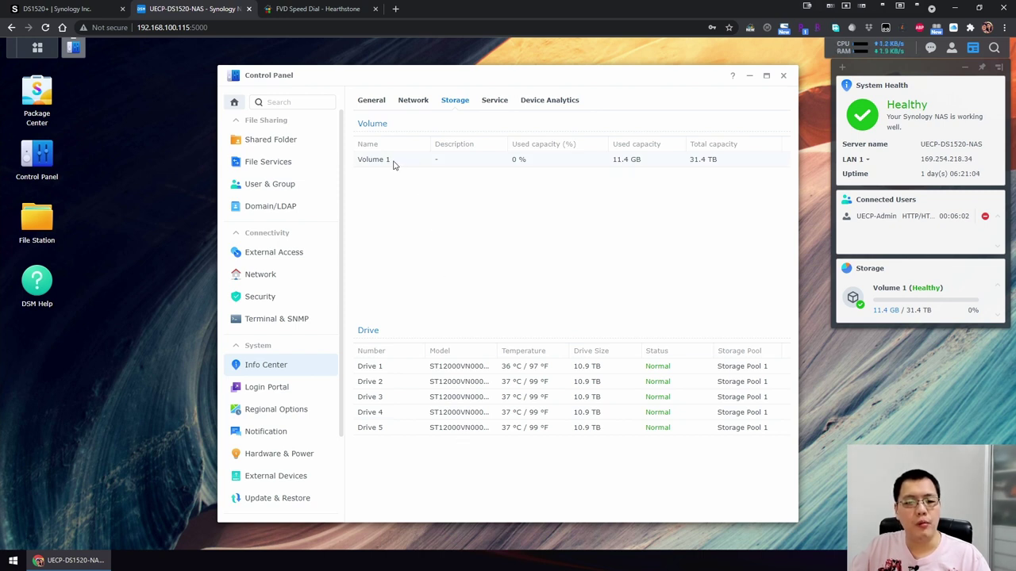
pyautogui.click(289, 389)
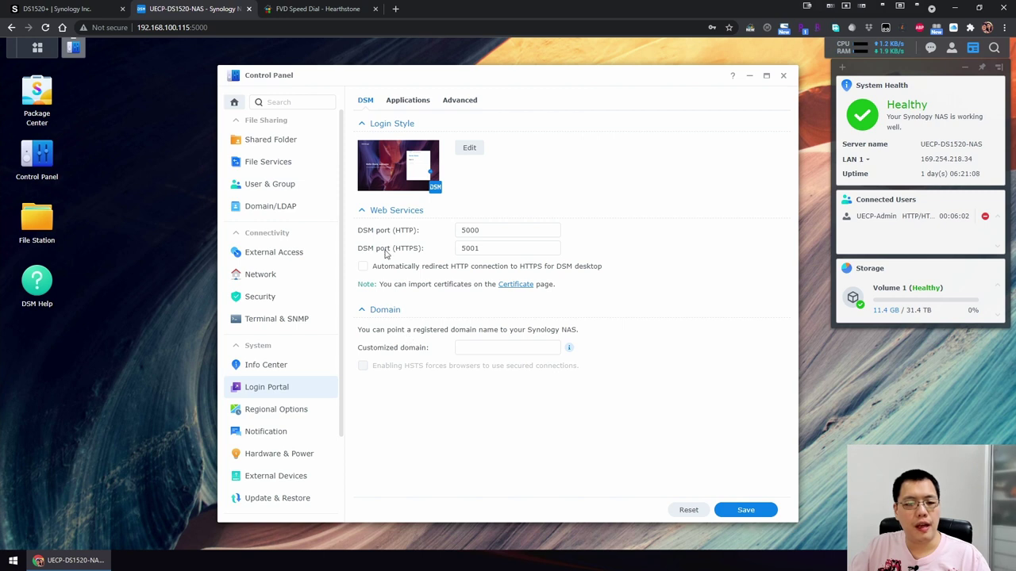
# View Login Portal's Applications and Advanced tabs, then open Regional Options.
pyautogui.click(408, 102)
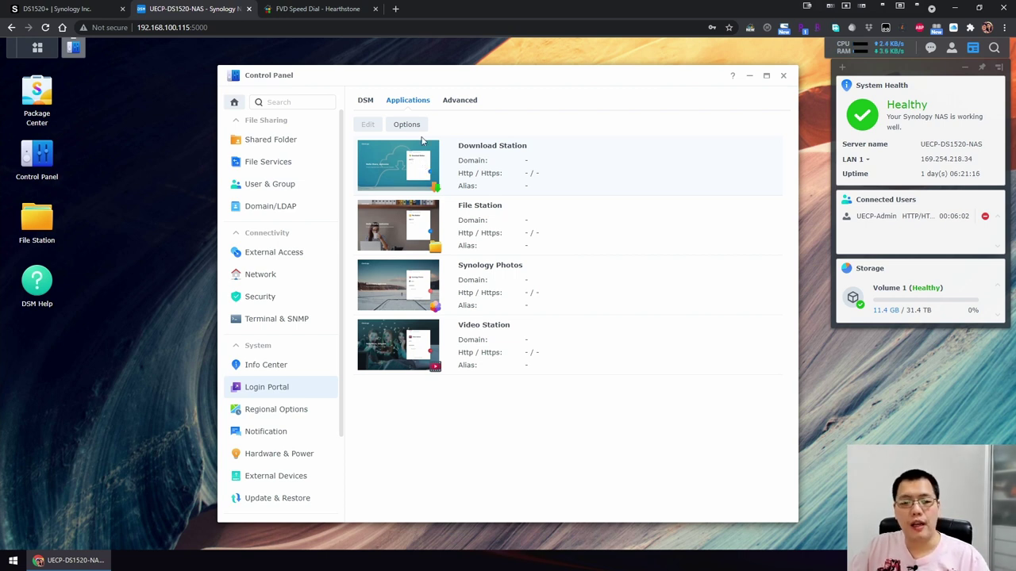
pyautogui.click(457, 102)
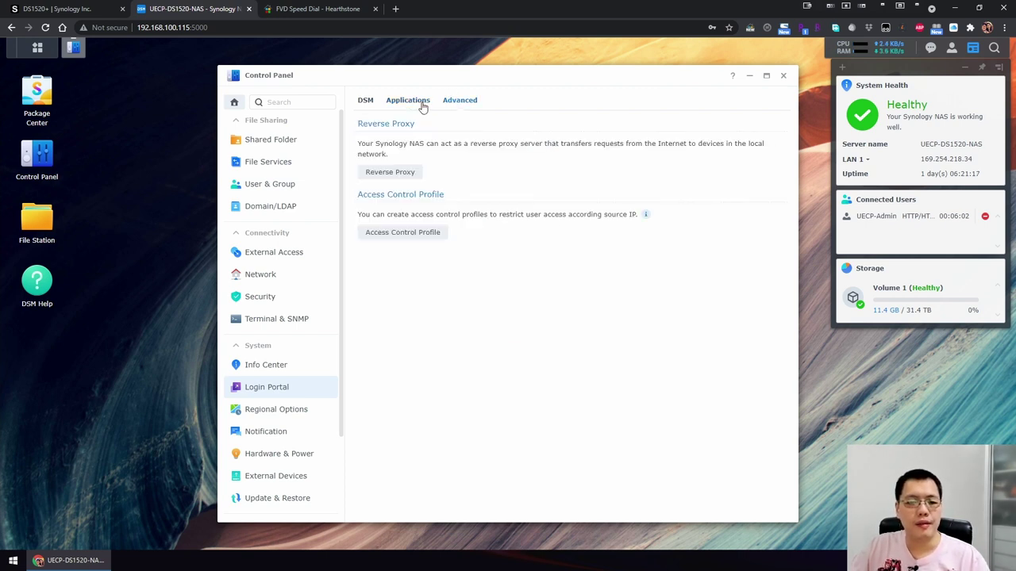
pyautogui.click(288, 412)
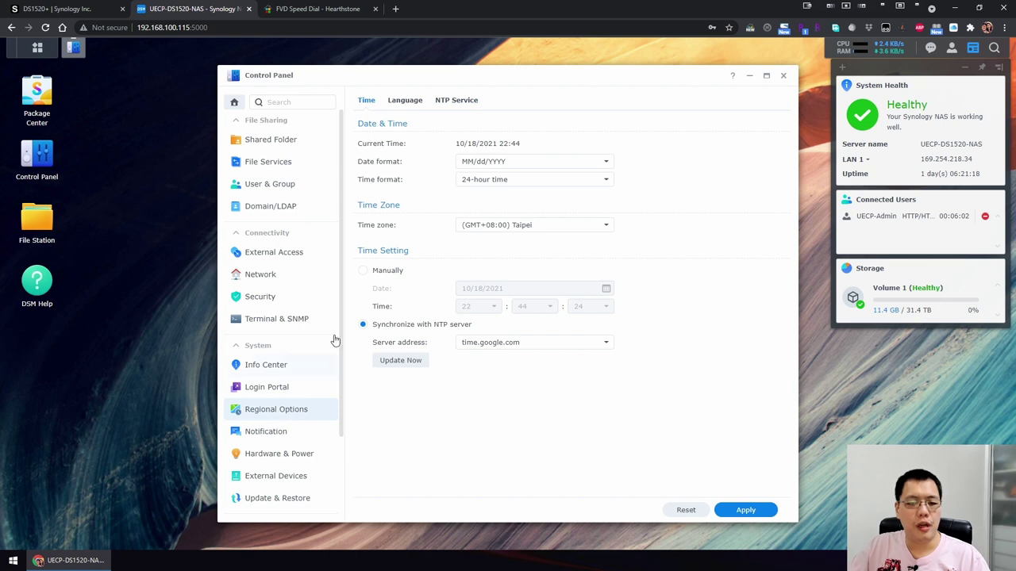
# Change the time format to 12-hour, apply and confirm the refresh, then reopen Control Panel.
pyautogui.click(541, 189)
pyautogui.click(536, 198)
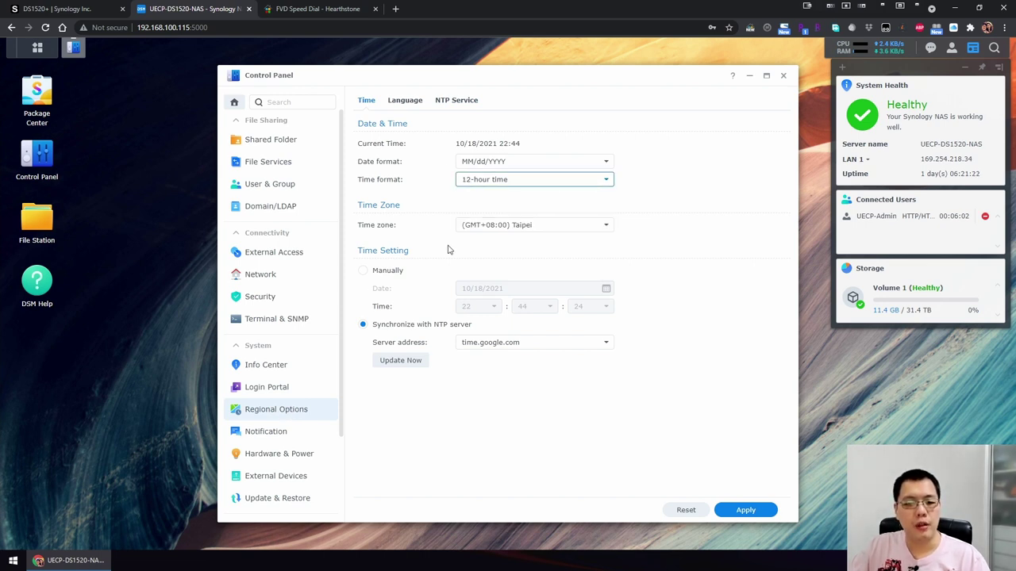
pyautogui.click(746, 511)
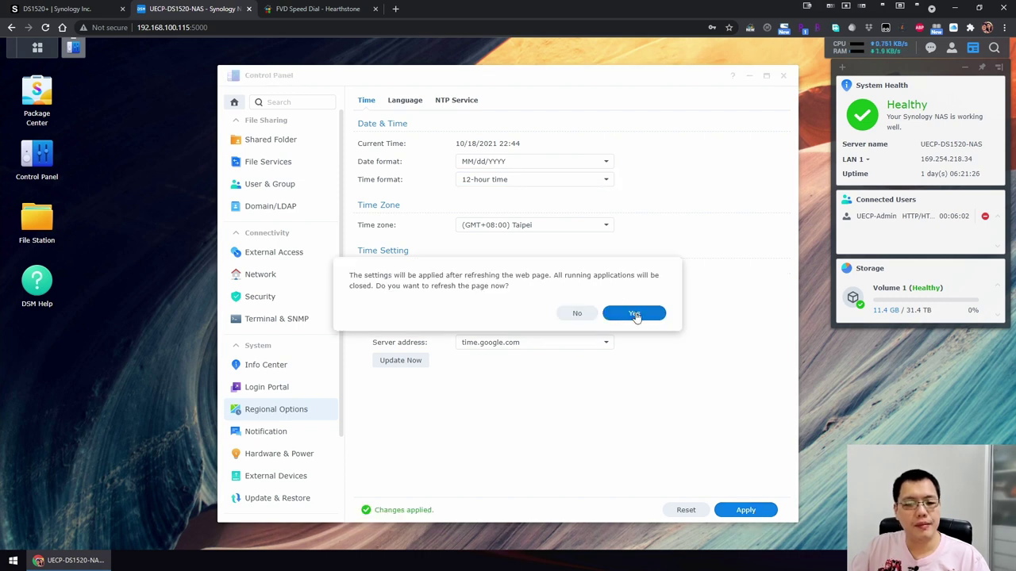
pyautogui.click(634, 315)
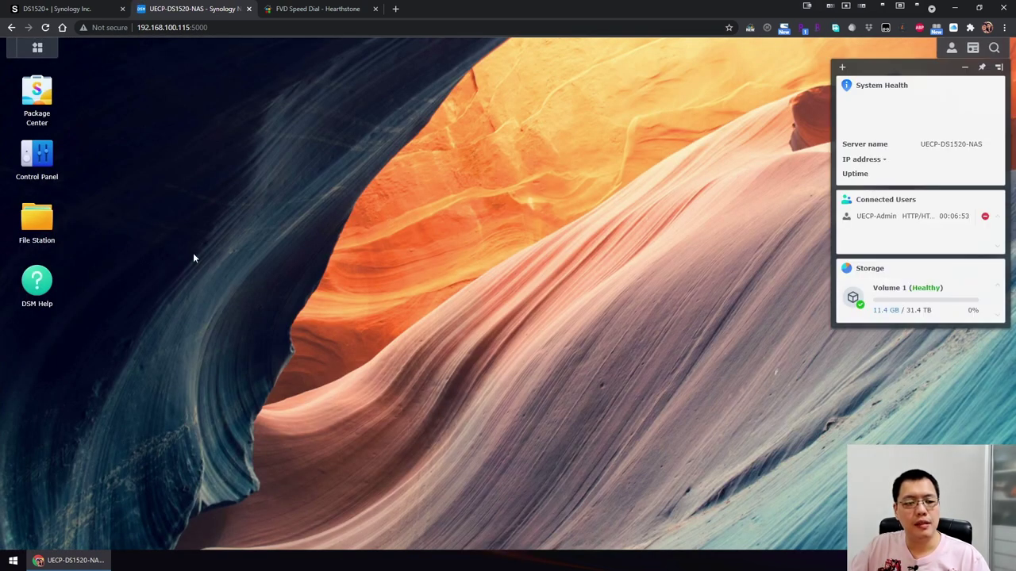
pyautogui.click(37, 155)
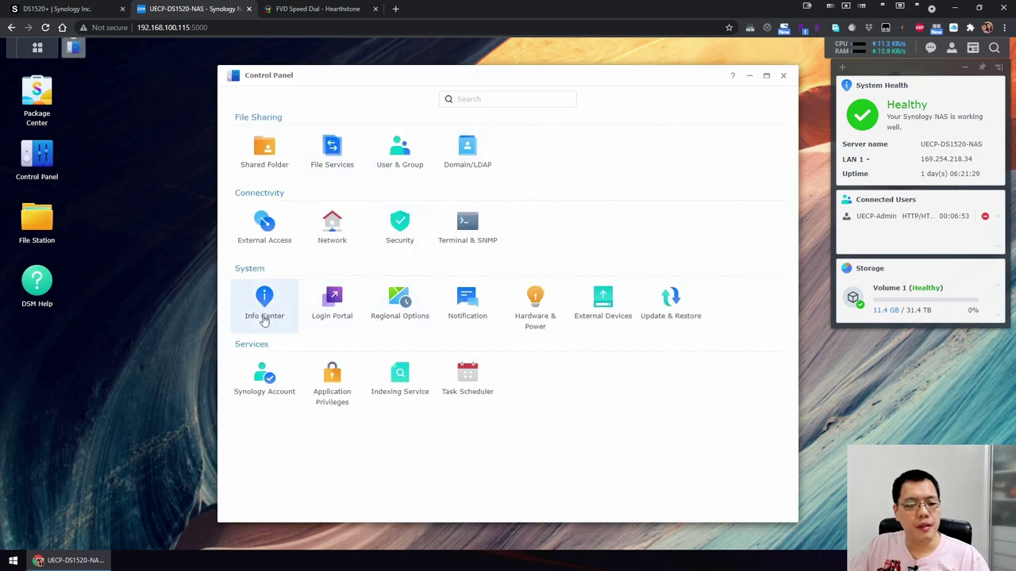
# Review Info Center, Notification and Hardware & Power pages, then confirm External Devices lists none.
pyautogui.click(264, 318)
pyautogui.scroll(-2, 272, 431)
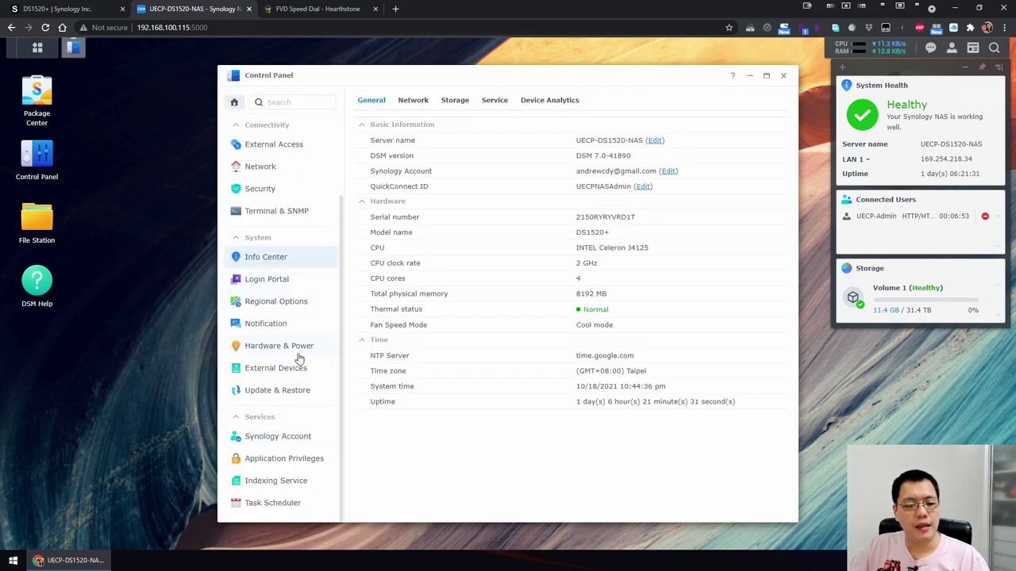
pyautogui.click(303, 325)
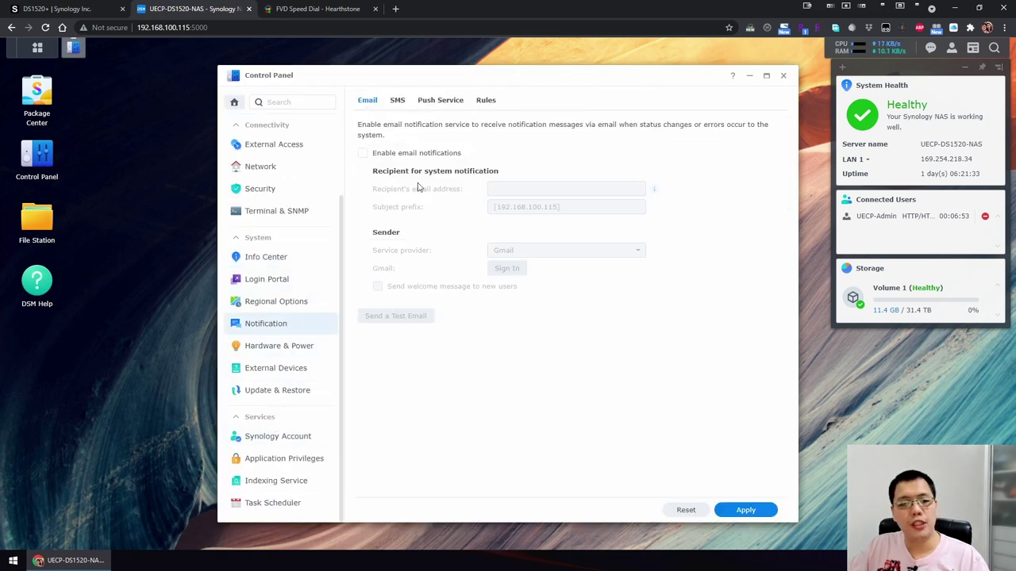
pyautogui.click(302, 352)
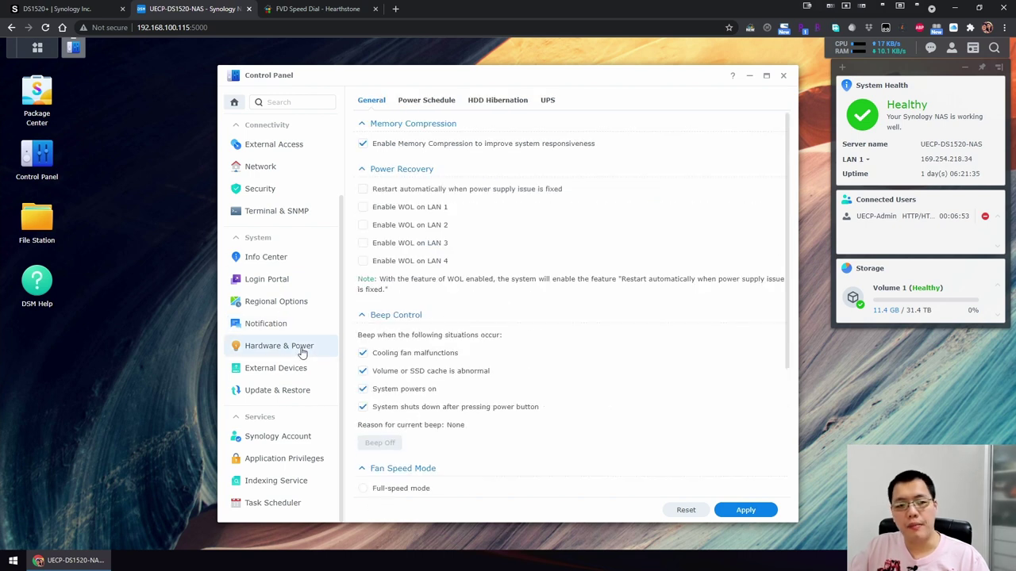
pyautogui.scroll(-2, 501, 341)
pyautogui.scroll(1, 501, 340)
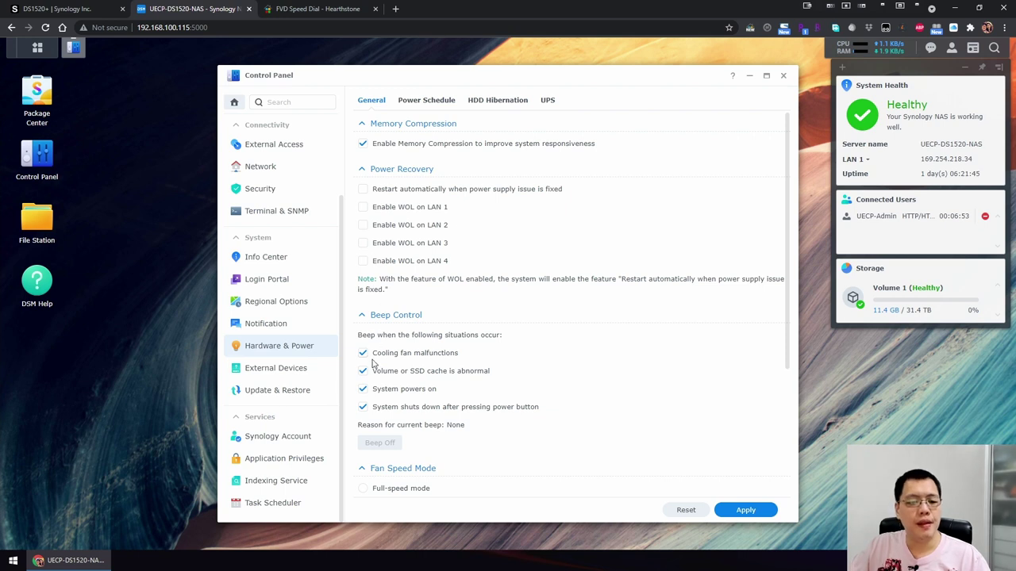
pyautogui.click(282, 371)
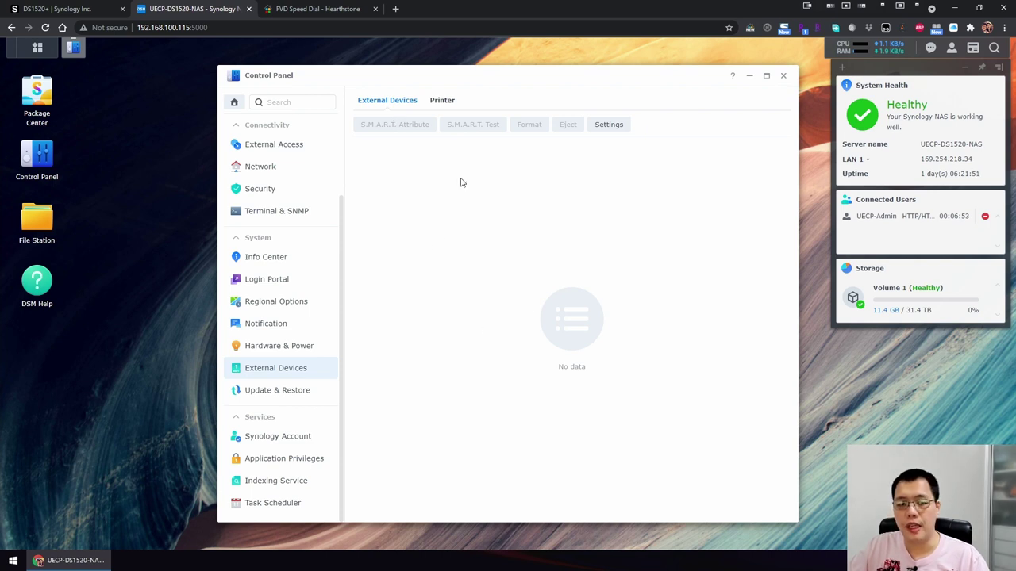
# Check Printer settings and confirm DSM 7.0-41890 is up to date, then view Configuration Backup and System Reset.
pyautogui.click(440, 100)
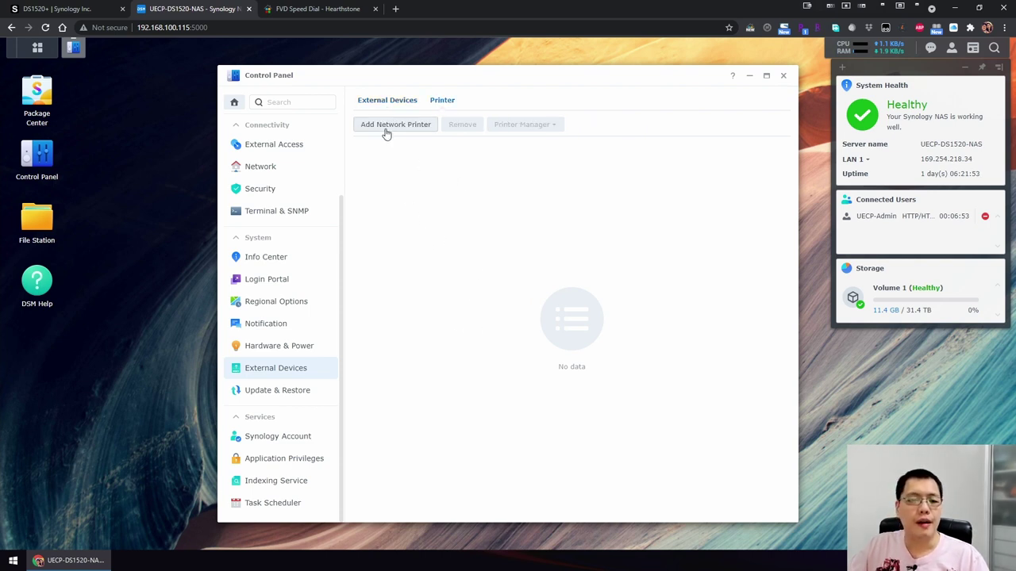
pyautogui.click(287, 390)
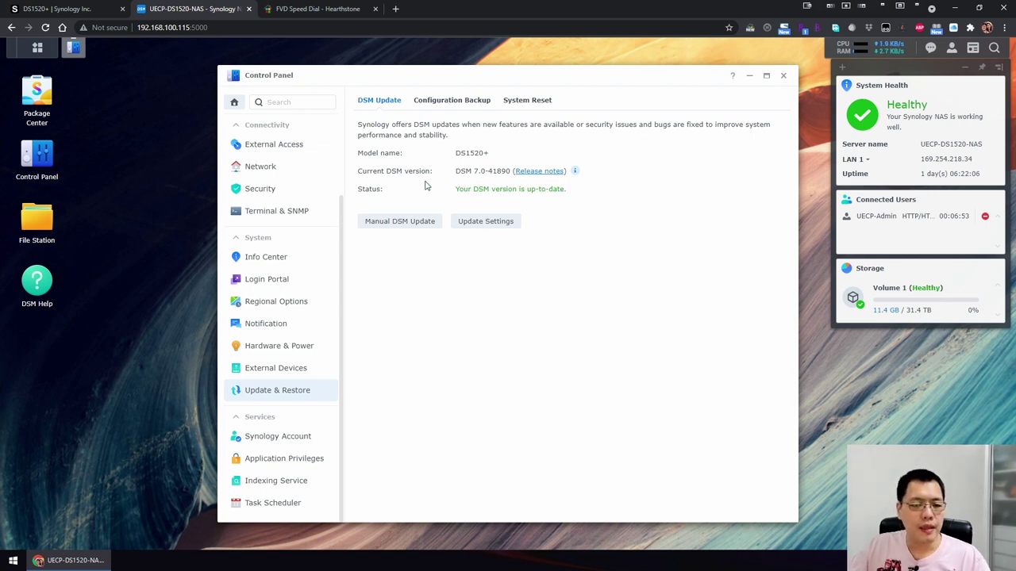
pyautogui.click(453, 102)
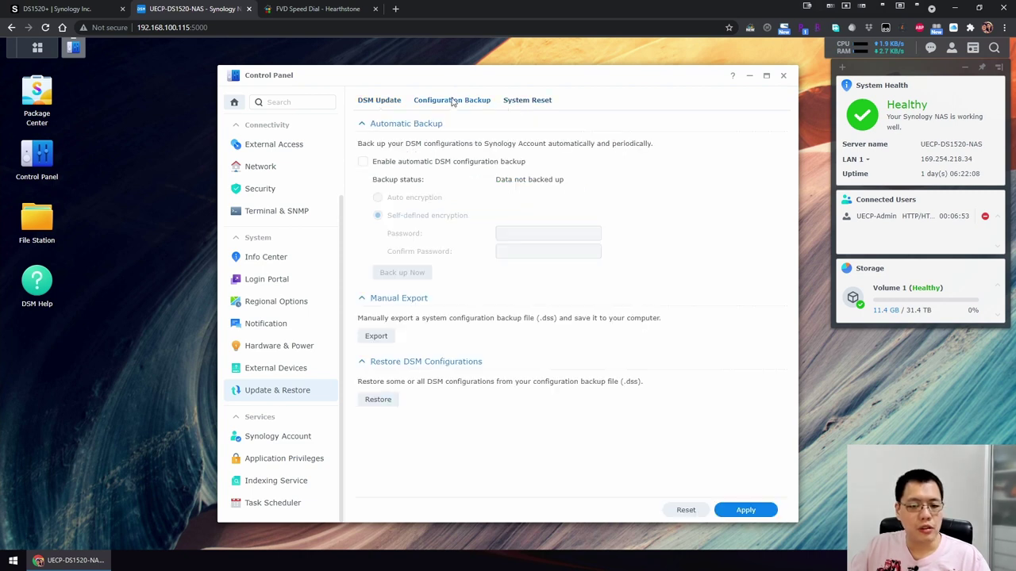
pyautogui.click(519, 101)
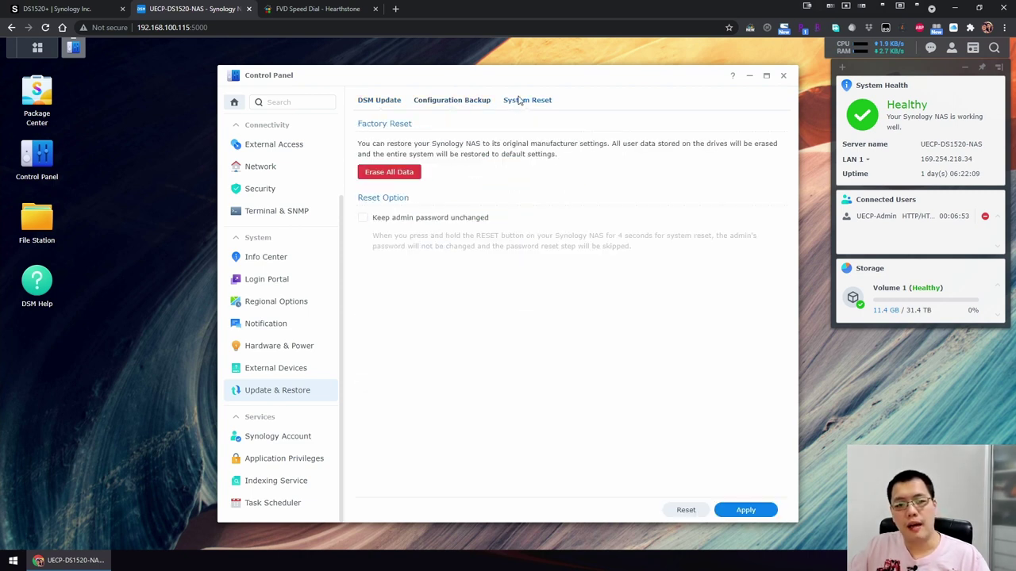
# Return to the DSM update status, then open the Shared Folder list.
pyautogui.click(375, 106)
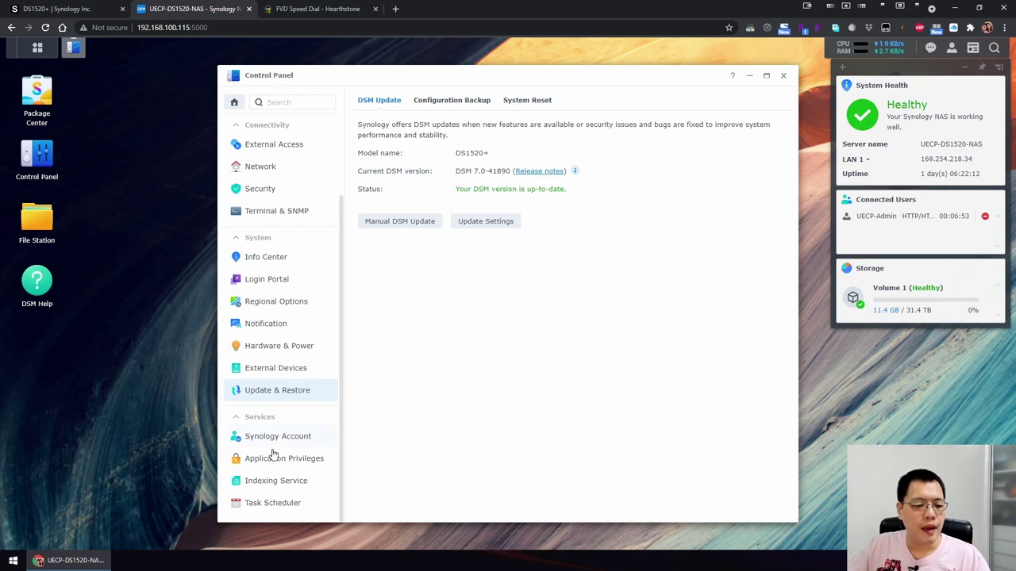
pyautogui.scroll(3, 263, 493)
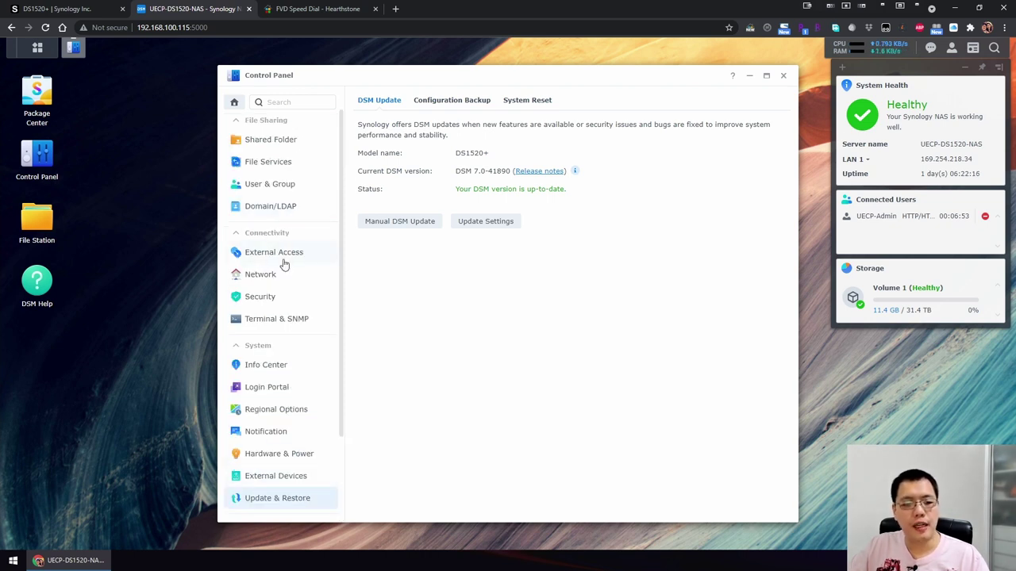
pyautogui.click(279, 139)
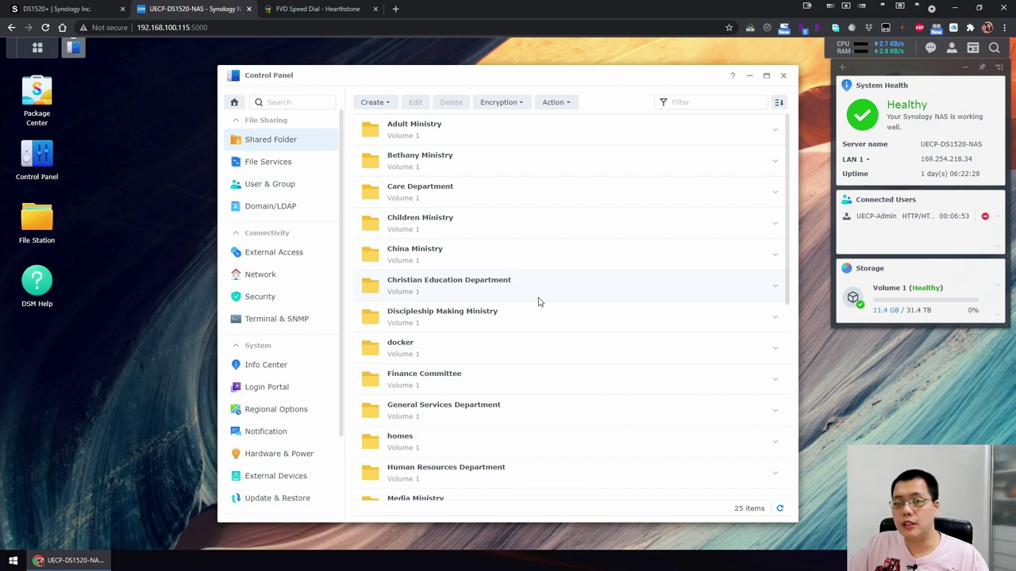
# Take a new shared folder 'Test' on Volume 1 through the wizard to confirmation, then close it.
pyautogui.click(373, 102)
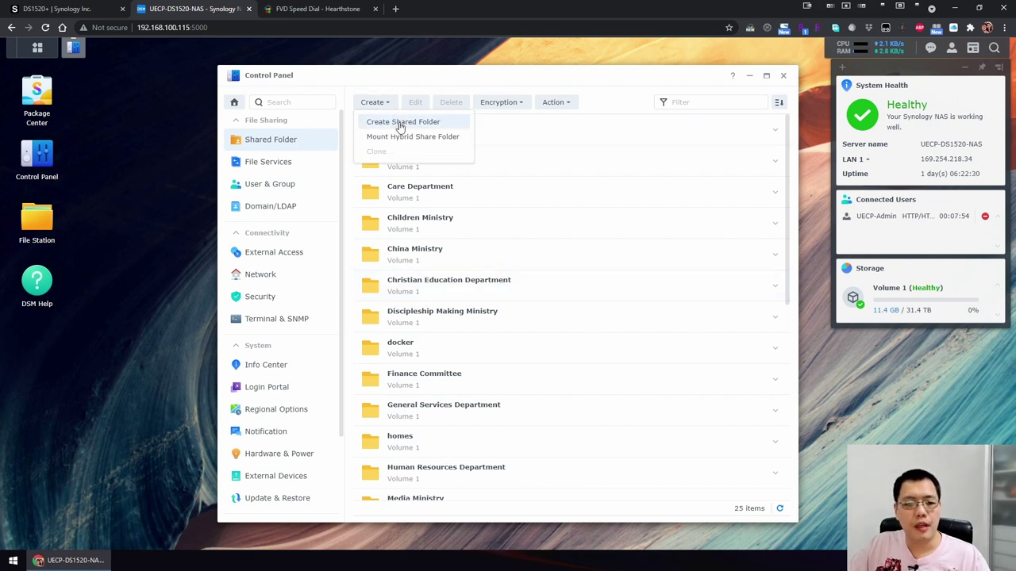
pyautogui.click(401, 125)
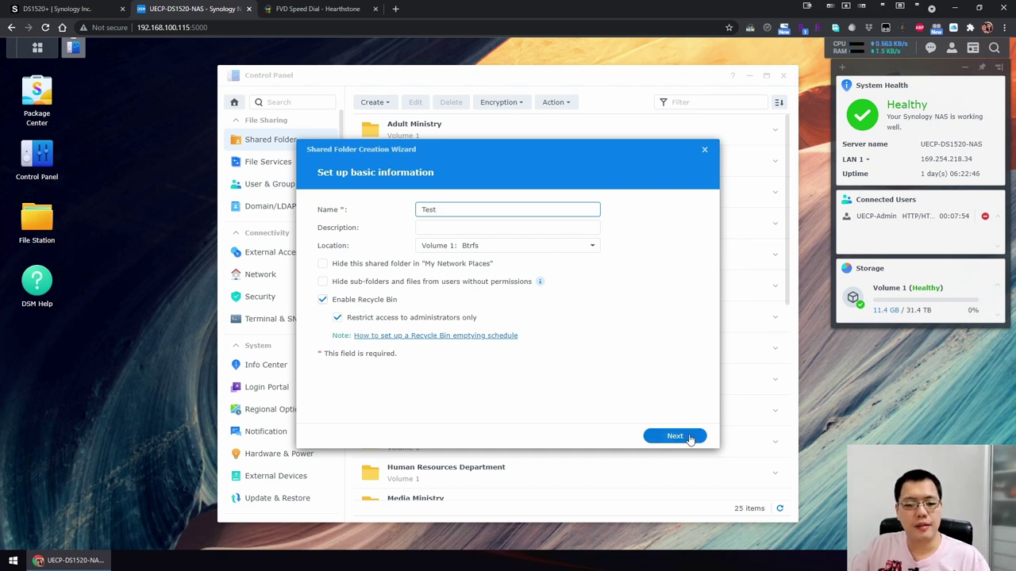
pyautogui.click(690, 439)
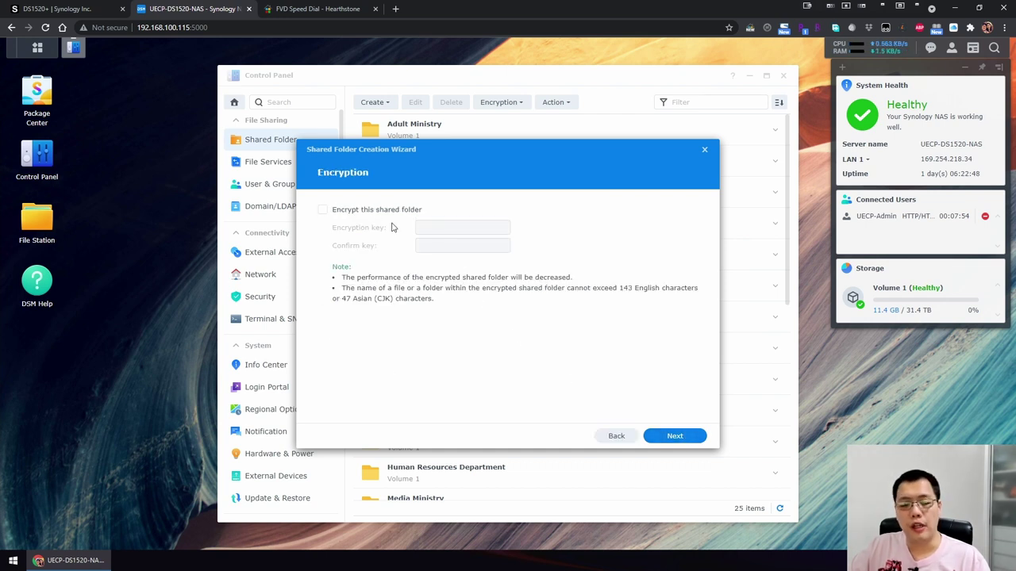
pyautogui.click(678, 431)
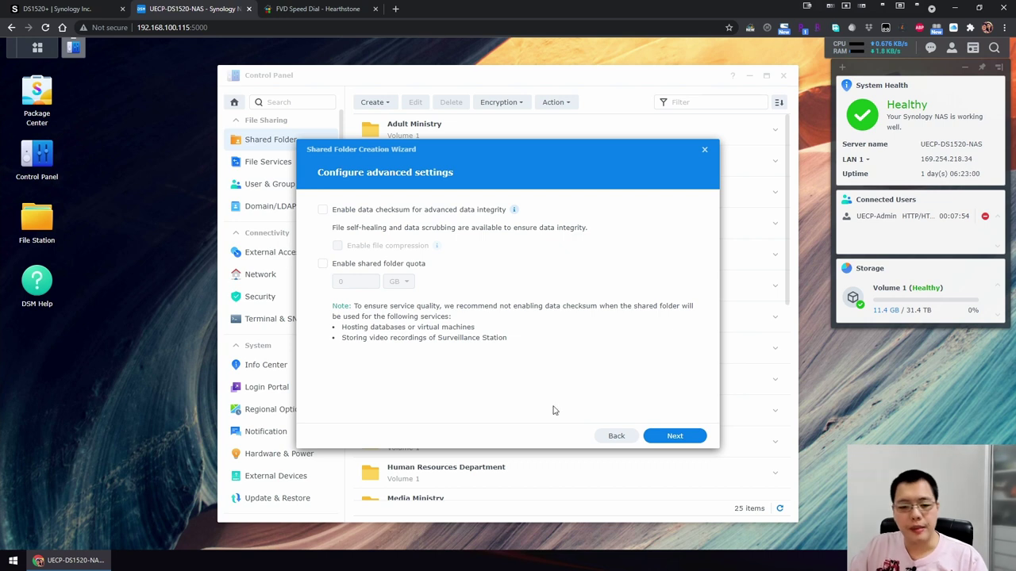
pyautogui.click(674, 435)
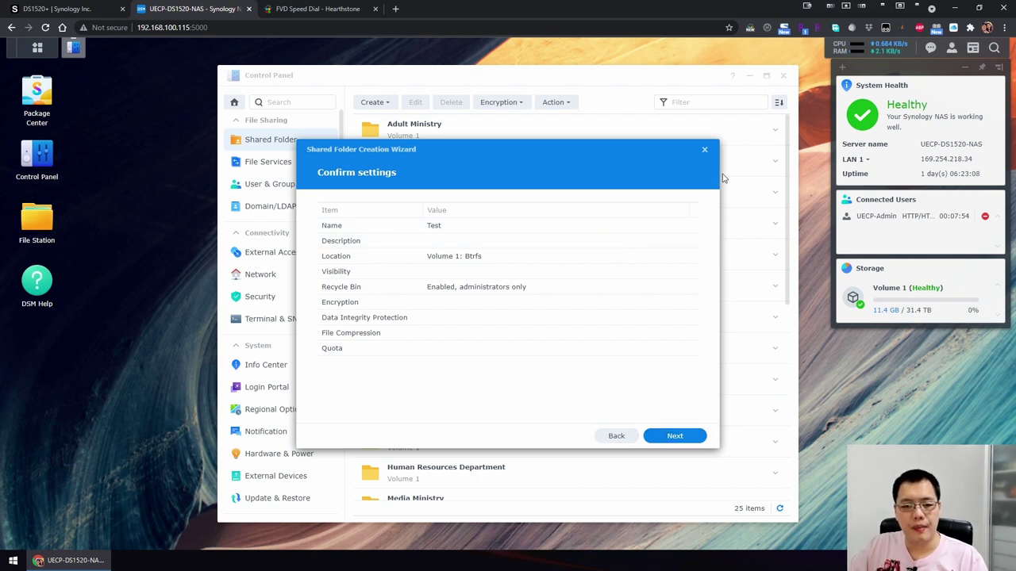
pyautogui.click(703, 149)
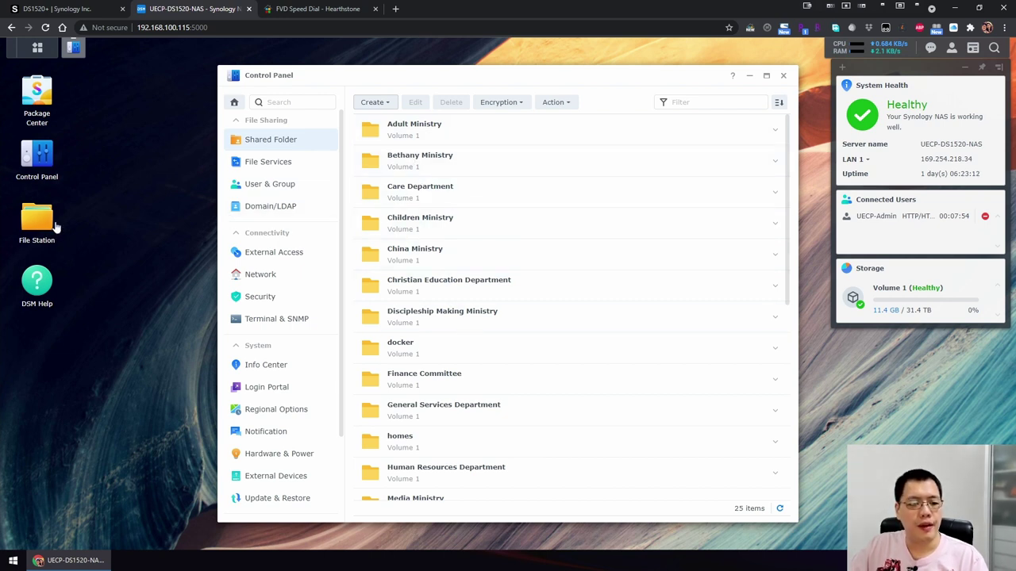
# Open SMB File Services, select the \\UECP-DS1520-NAS address, and open File Explorer on This PC.
pyautogui.click(272, 169)
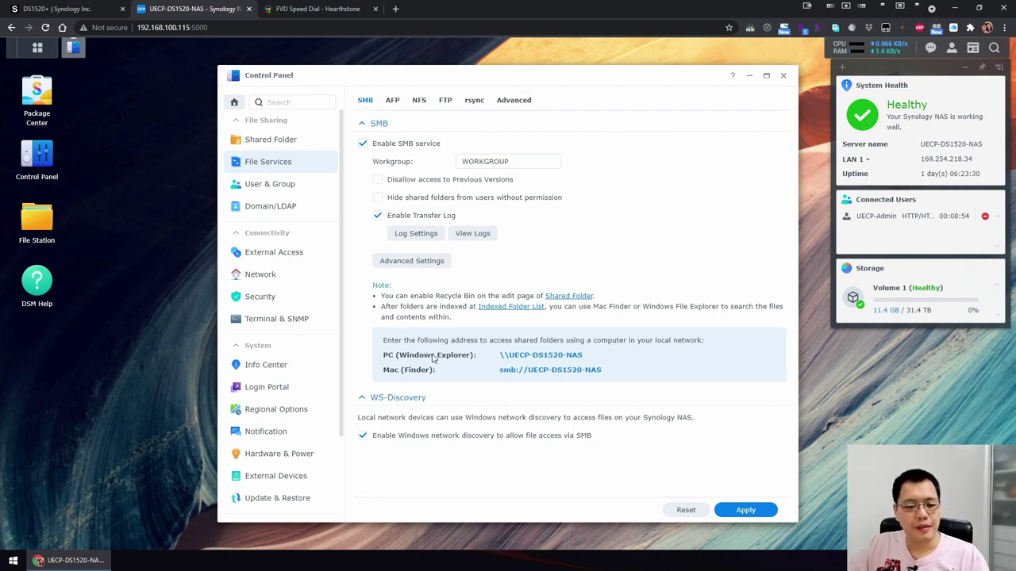
pyautogui.moveTo(499, 358); pyautogui.dragTo(596, 356)
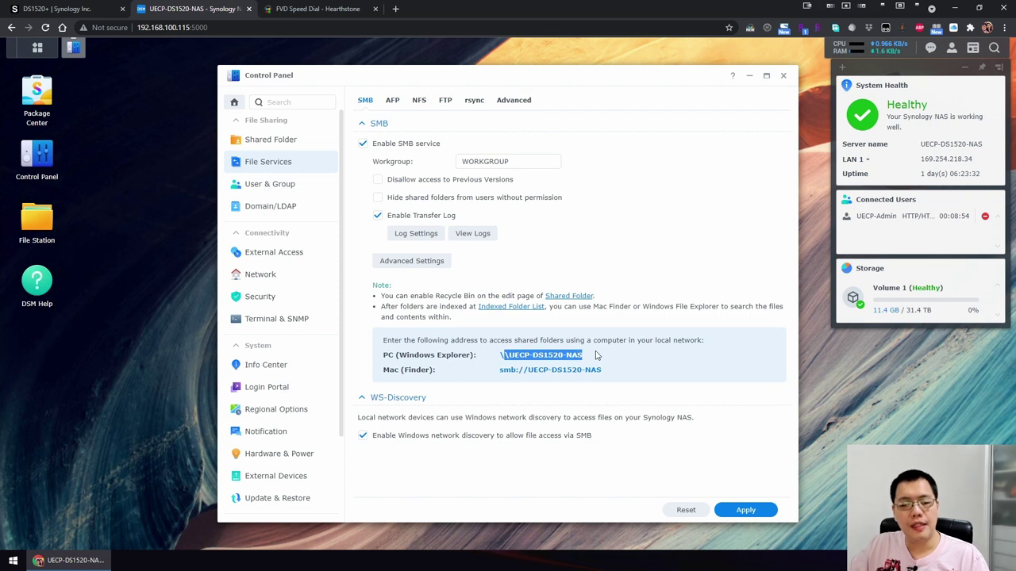
pyautogui.moveTo(530, 361); pyautogui.dragTo(501, 358)
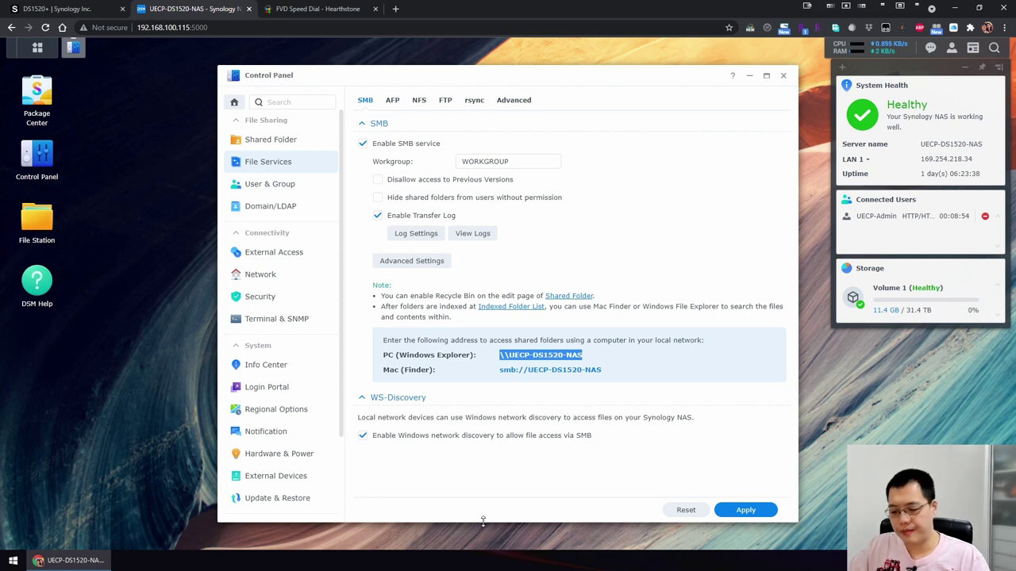
pyautogui.press('super+e')
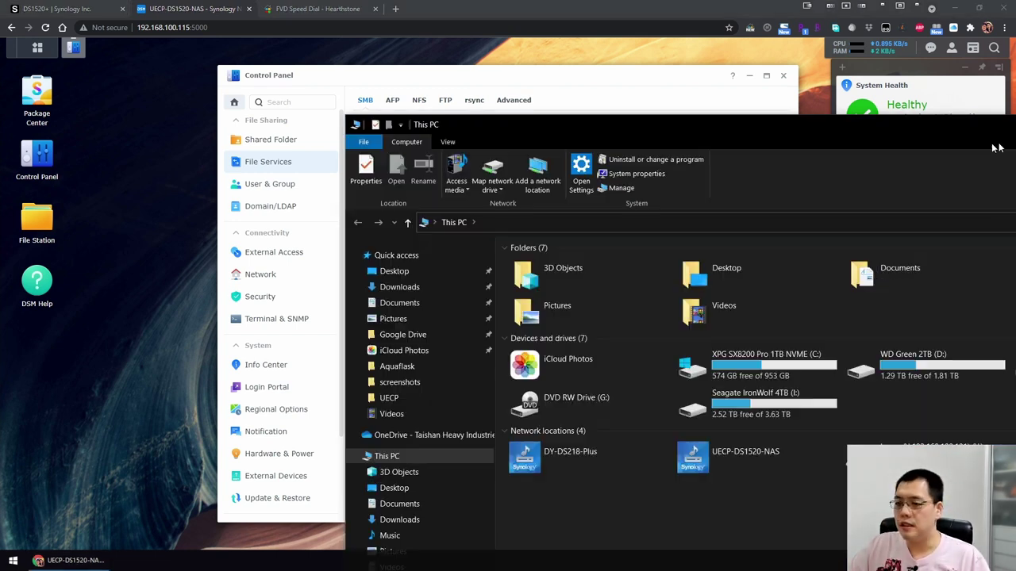
# Copy the \\UECP-DS1520-NAS address from DSM and go to it in File Explorer's address bar.
pyautogui.moveTo(991, 135); pyautogui.dragTo(723, 46)
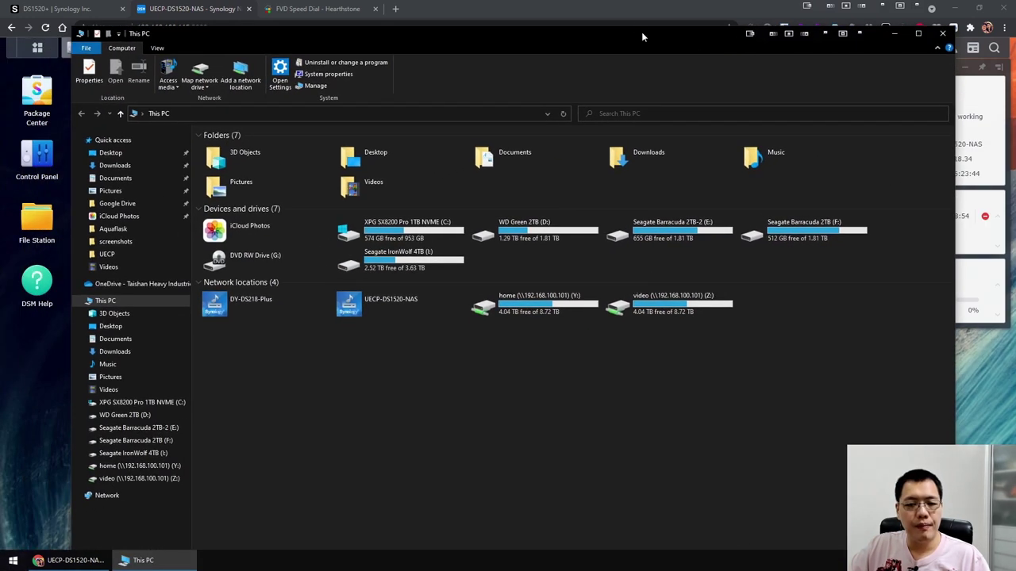
pyautogui.click(635, 14)
pyautogui.rightClick(536, 358)
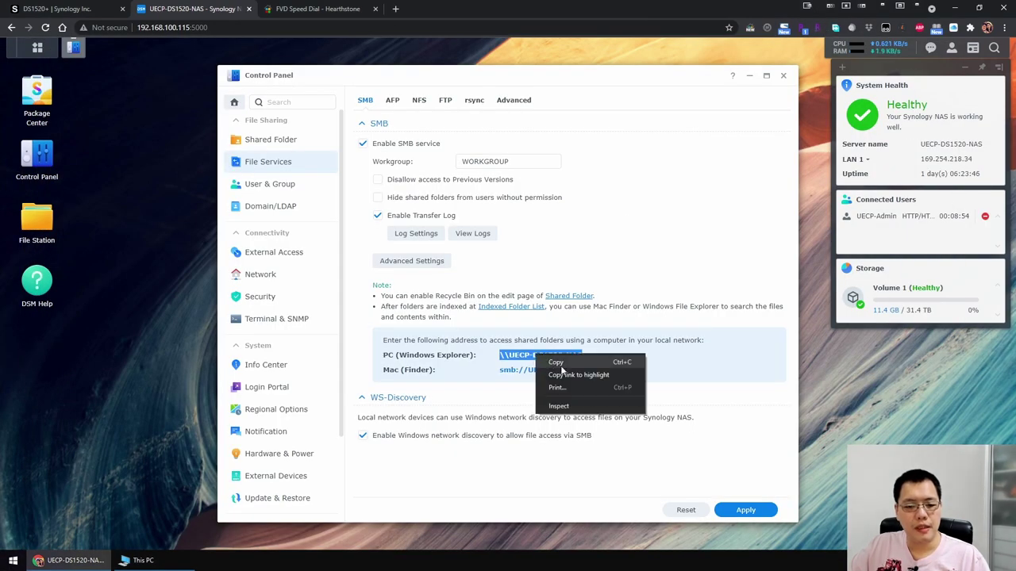
pyautogui.click(555, 362)
pyautogui.hotkey('alt', 'Tab')
pyautogui.click(340, 114)
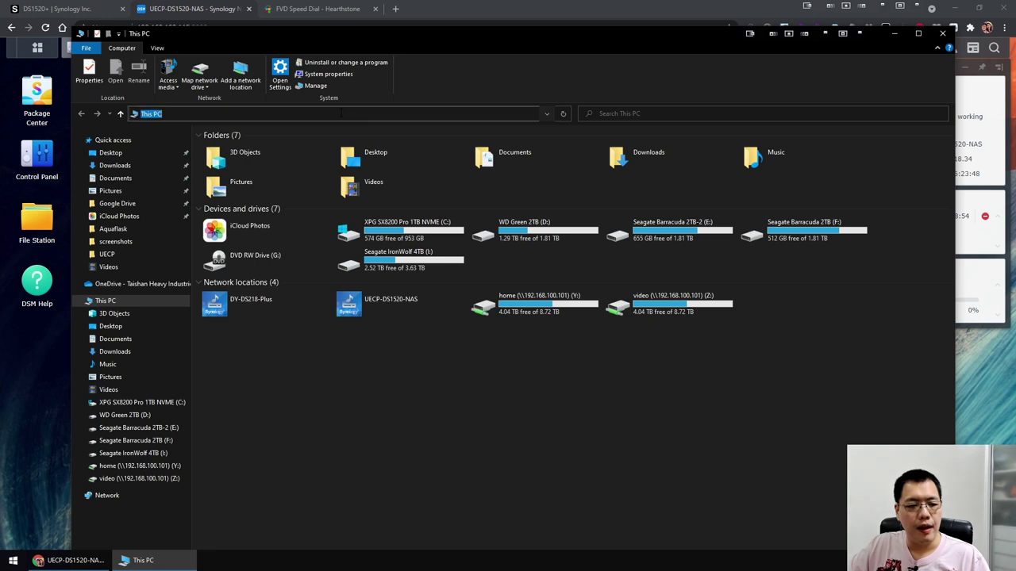
pyautogui.rightClick(341, 114)
pyautogui.click(378, 159)
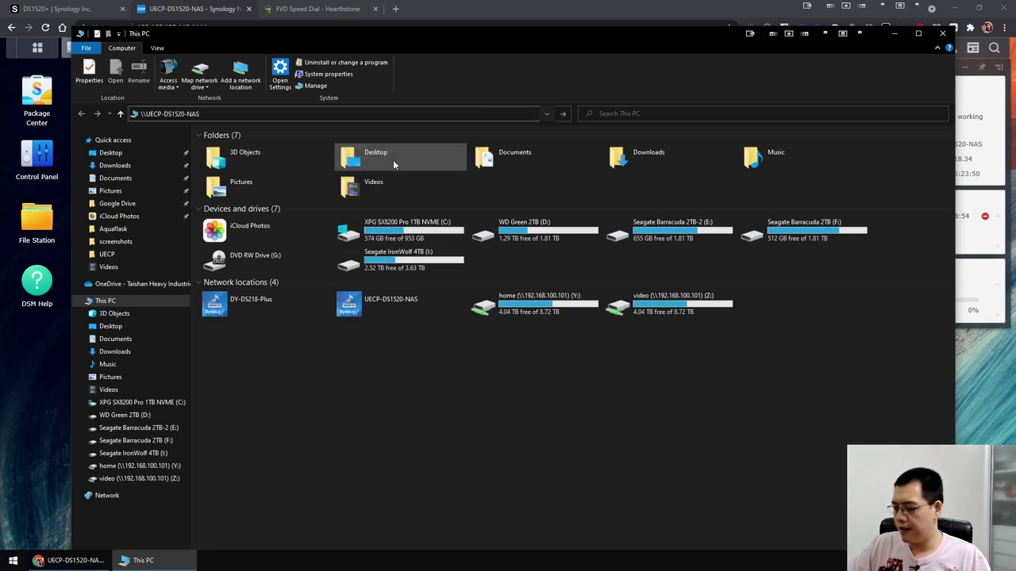
pyautogui.press('Return')
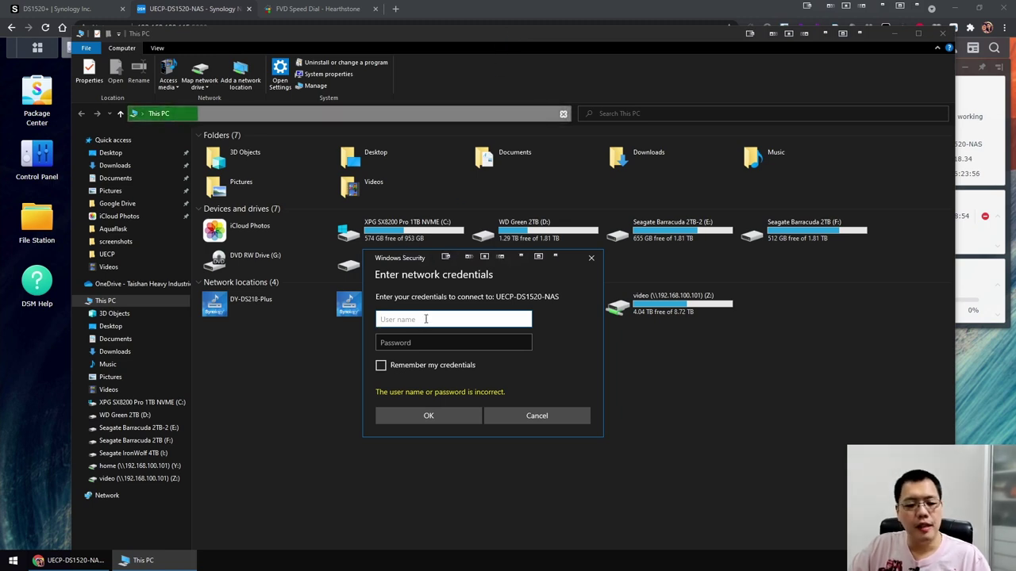
# Enter the NAS account username and password in the network credentials prompt and submit.
pyautogui.write('admin')
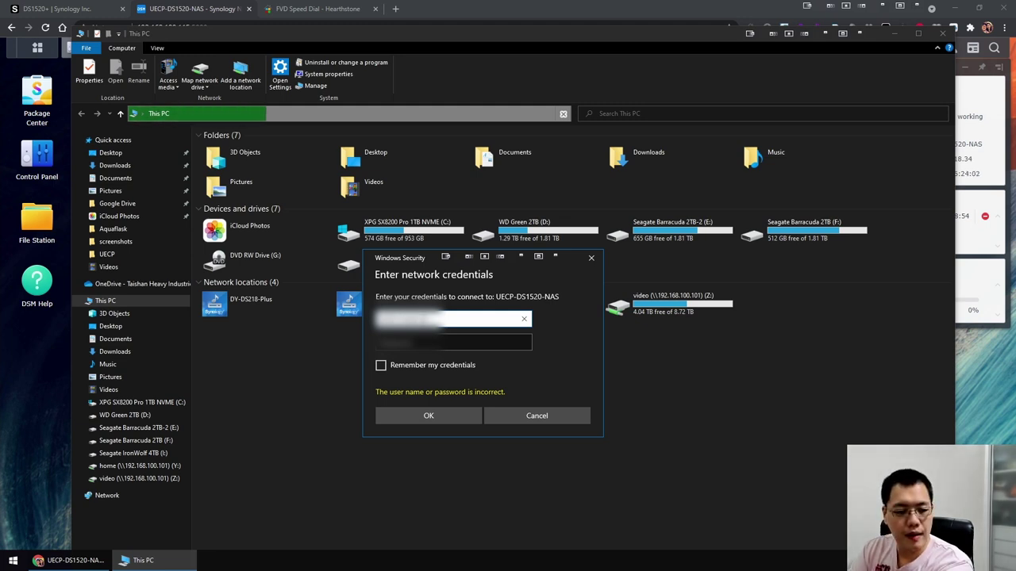
pyautogui.press('Tab')
pyautogui.write('************')
pyautogui.press('BackSpace')
pyautogui.press('BackSpace')
pyautogui.press('BackSpace')
pyautogui.press('BackSpace')
pyautogui.press('BackSpace')
pyautogui.press('BackSpace')
pyautogui.press('BackSpace')
pyautogui.press('BackSpace')
pyautogui.press('BackSpace')
pyautogui.press('BackSpace')
pyautogui.press('BackSpace')
pyautogui.press('BackSpace')
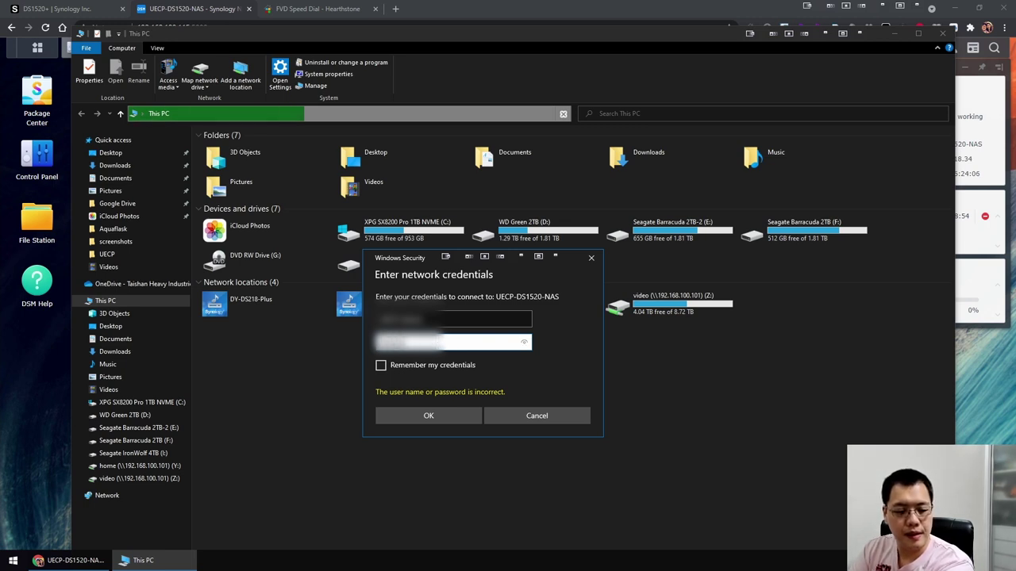
pyautogui.write('****')
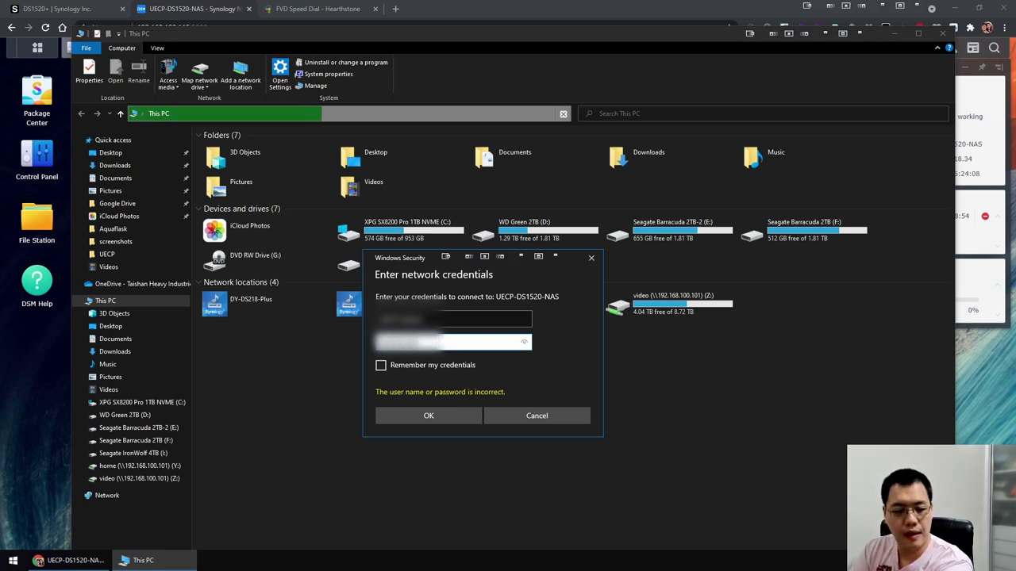
pyautogui.write('****')
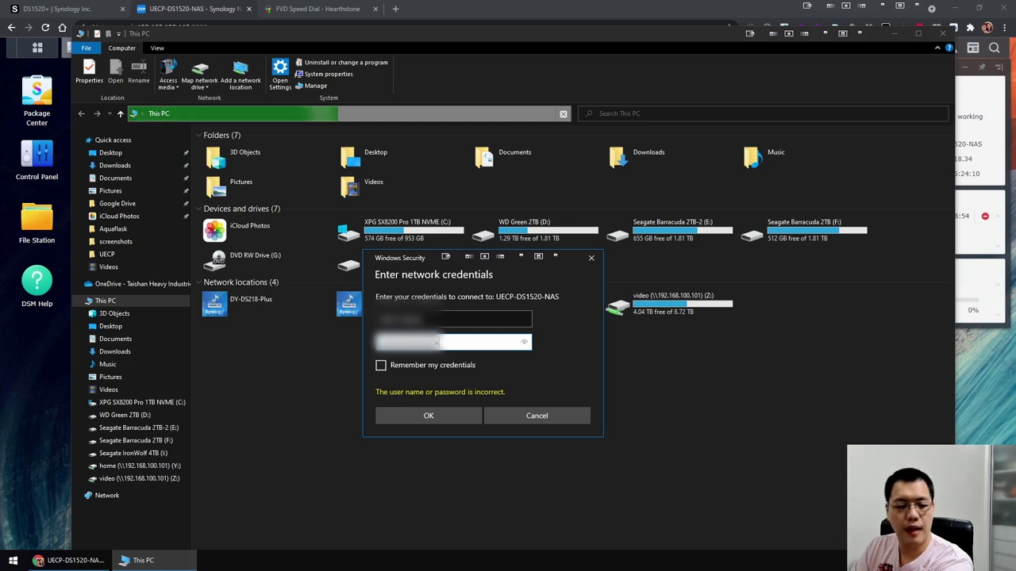
pyautogui.click(428, 415)
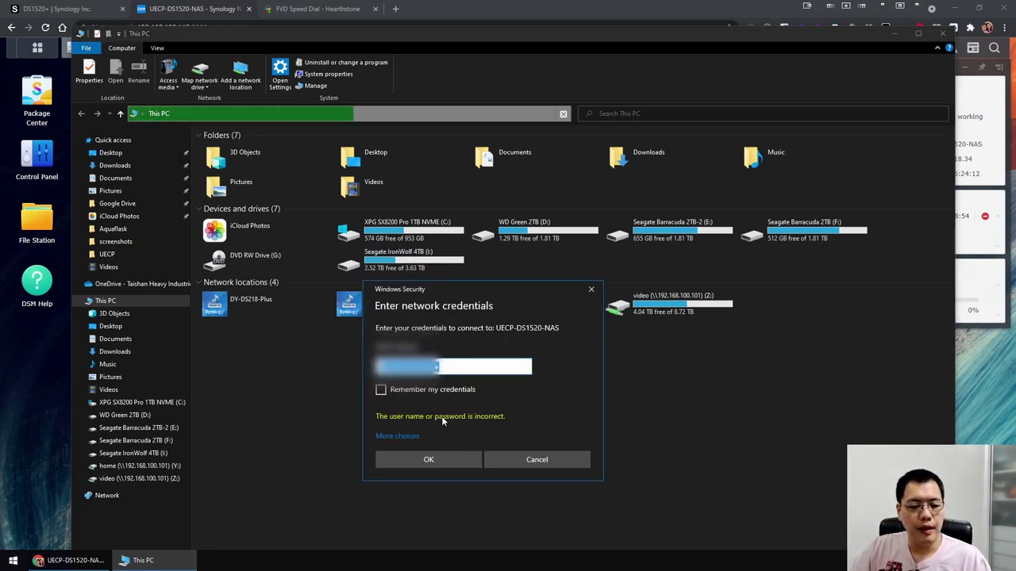
pyautogui.write('********')
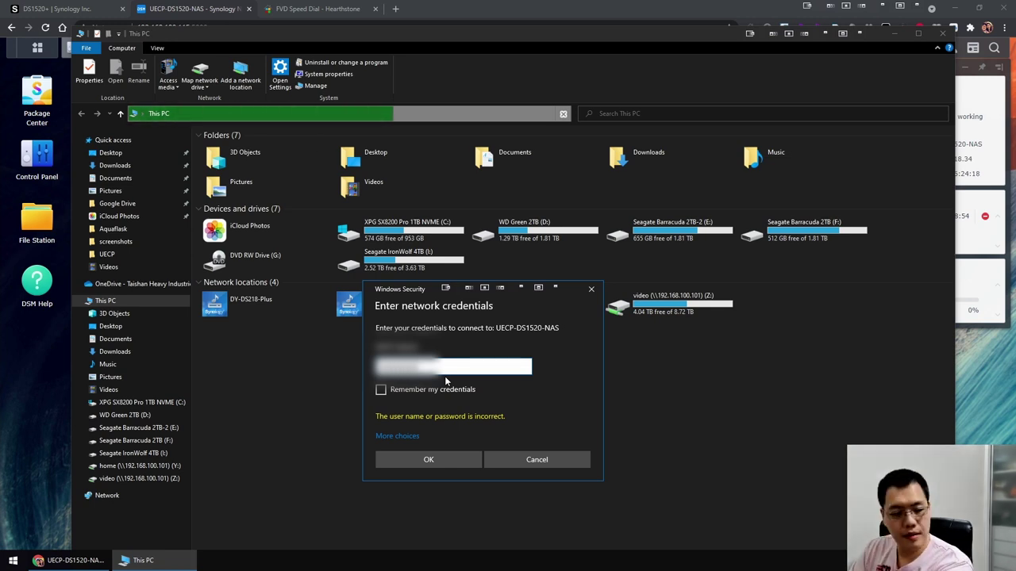
pyautogui.write('**')
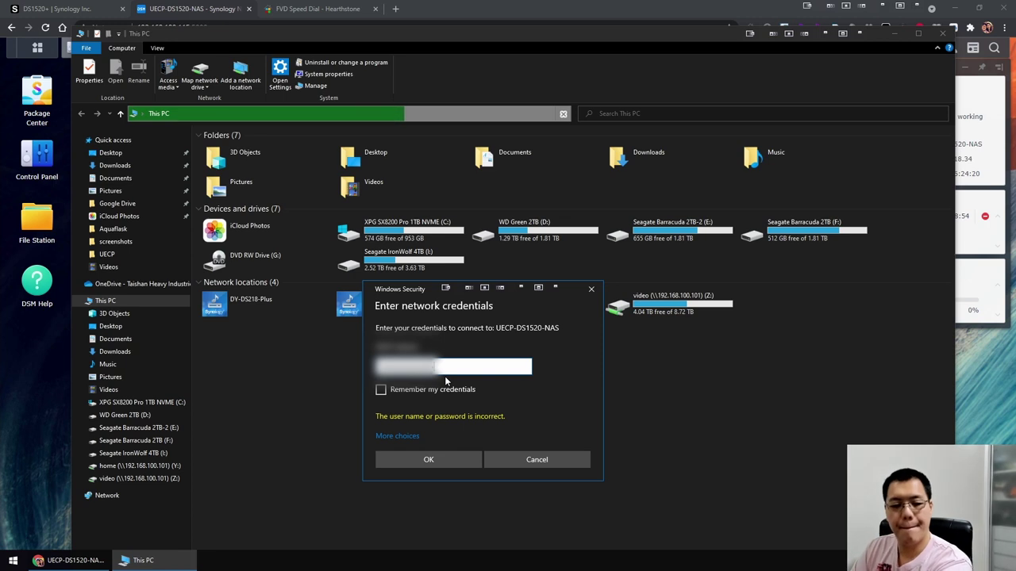
pyautogui.write('*')
pyautogui.click(970, 393)
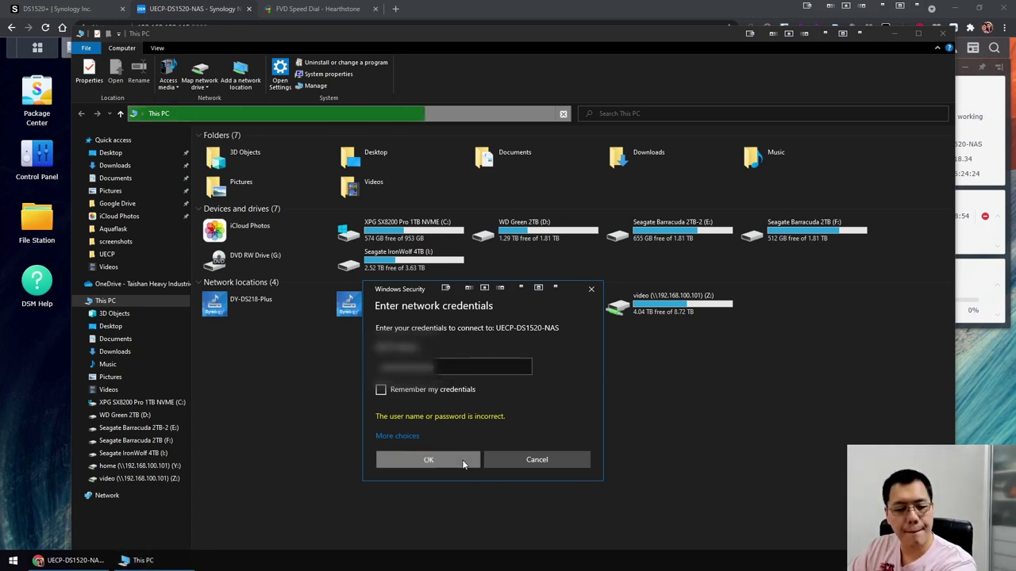
pyautogui.click(464, 460)
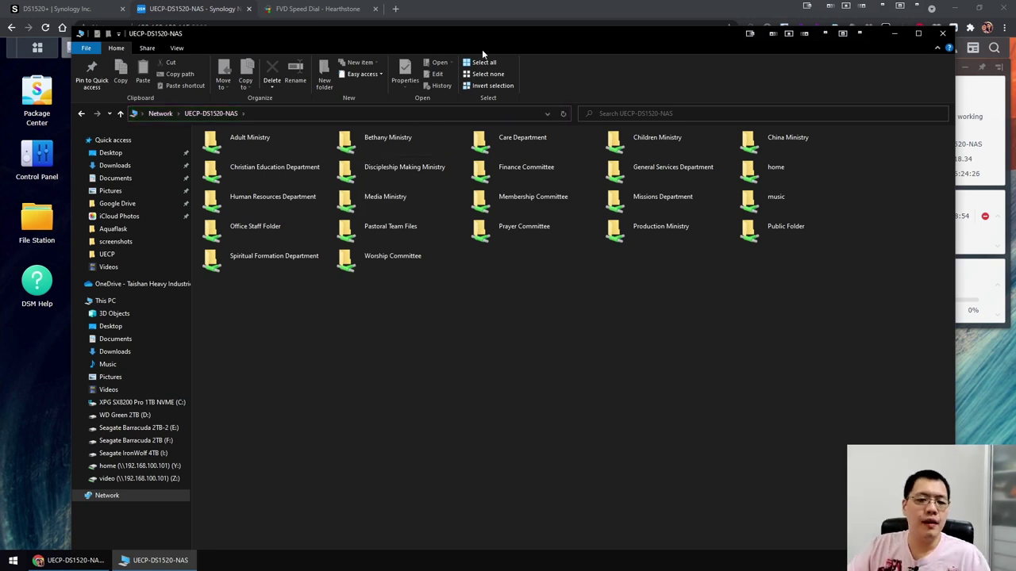
# Open the Adult Ministry share and go back, then start mapping Worship Committee as drive X: and cancel.
pyautogui.moveTo(517, 33); pyautogui.dragTo(522, 37)
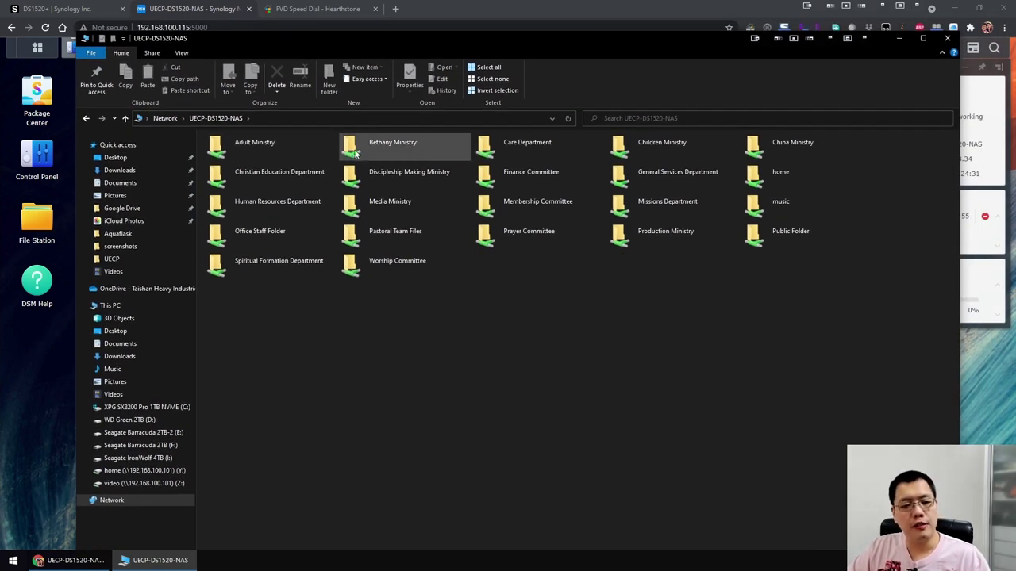
pyautogui.doubleClick(320, 150)
pyautogui.click(216, 118)
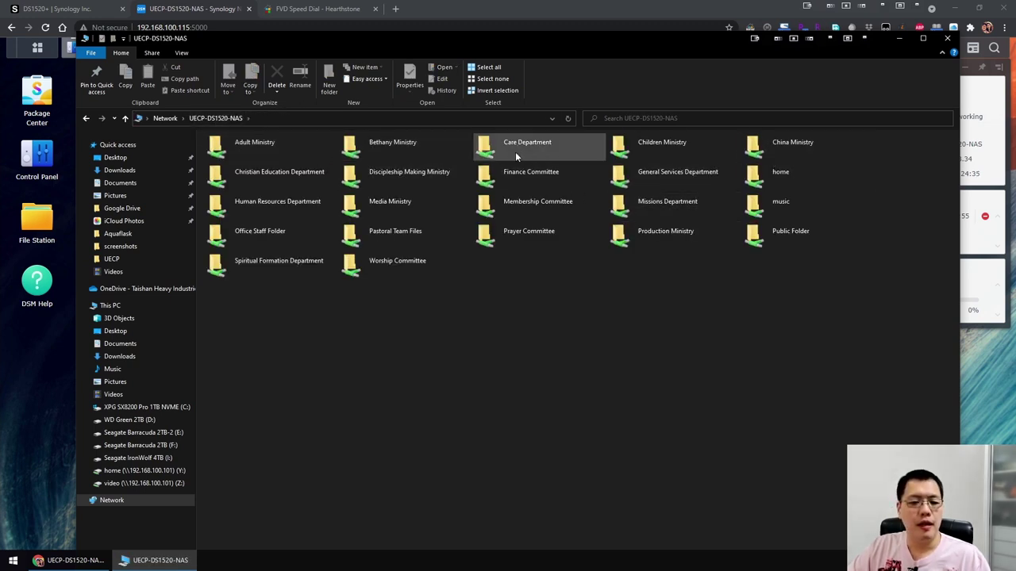
pyautogui.rightClick(398, 272)
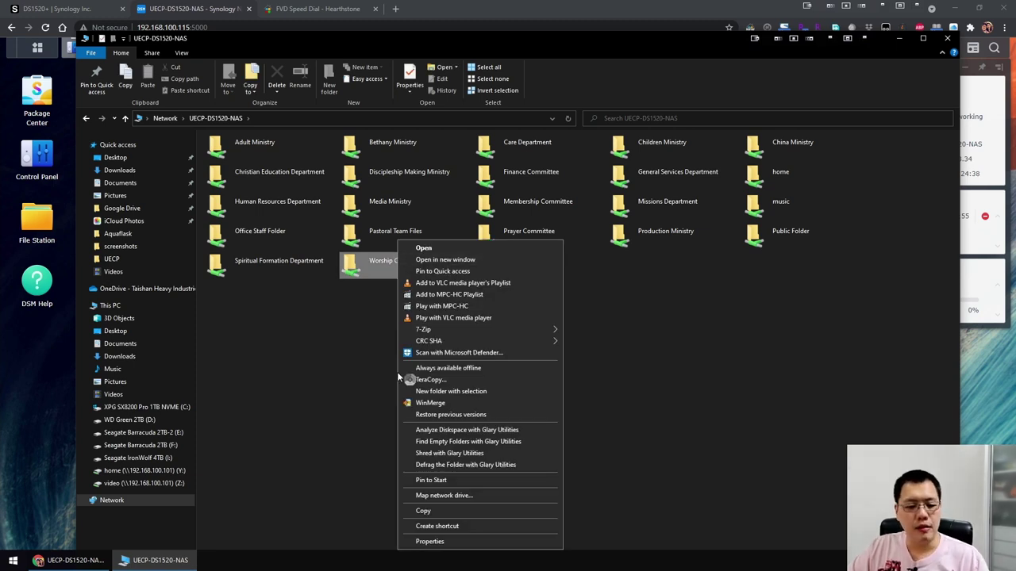
pyautogui.click(440, 496)
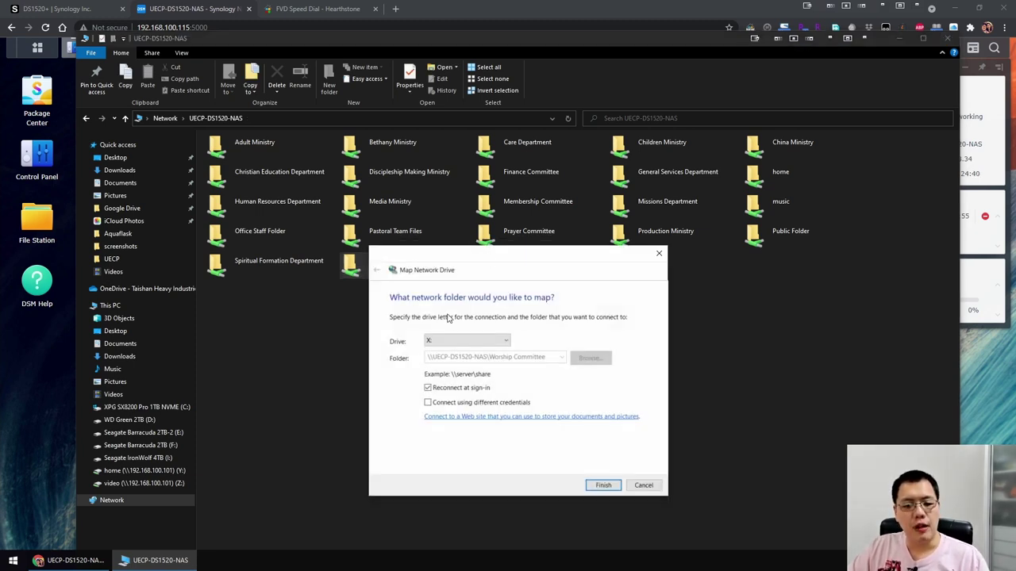
pyautogui.click(452, 343)
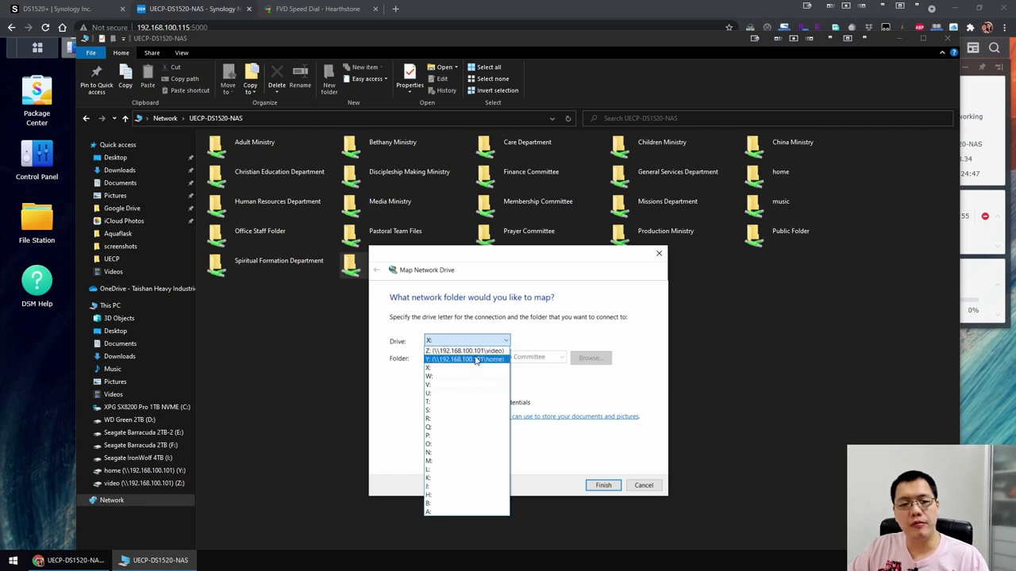
pyautogui.click(656, 492)
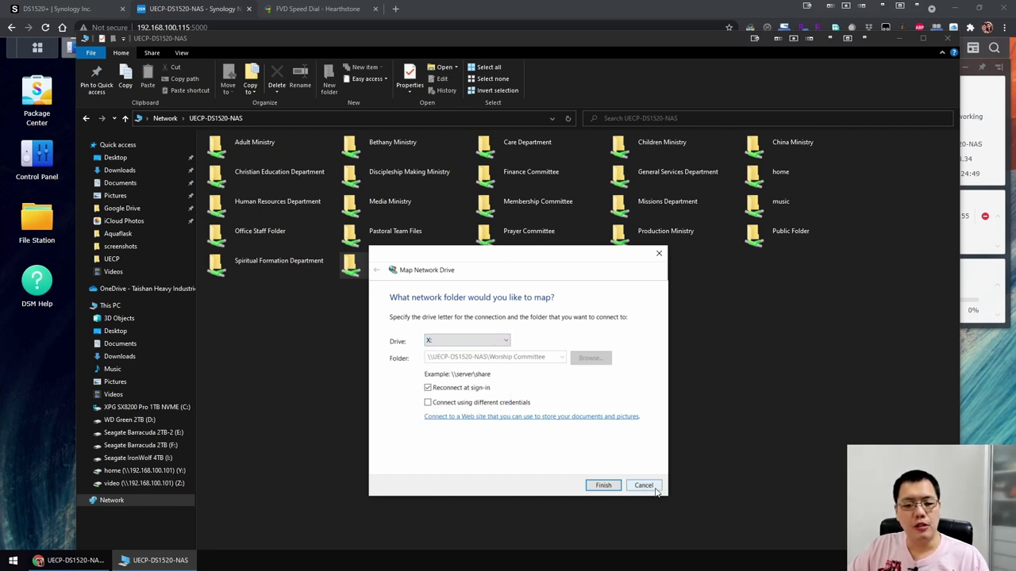
pyautogui.click(643, 484)
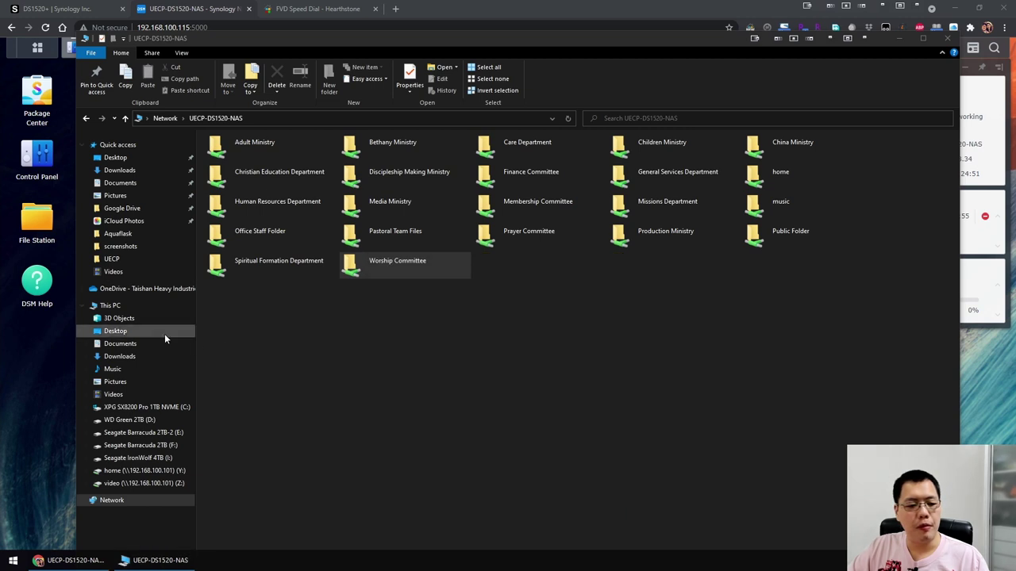
# Open the mapped home (Y:) drive from This PC, go back, and return to DSM's SMB settings.
pyautogui.click(111, 305)
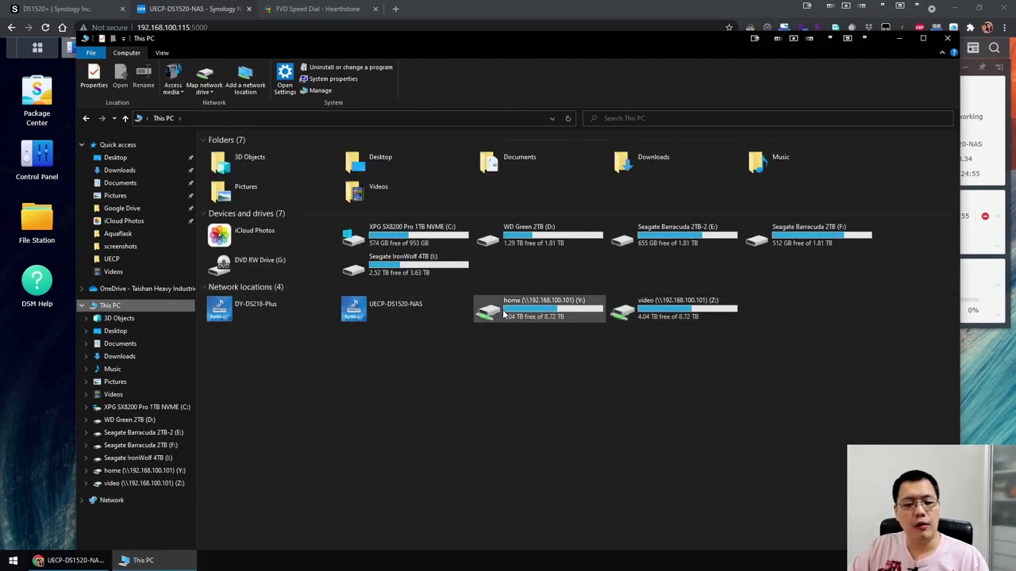
pyautogui.doubleClick(568, 308)
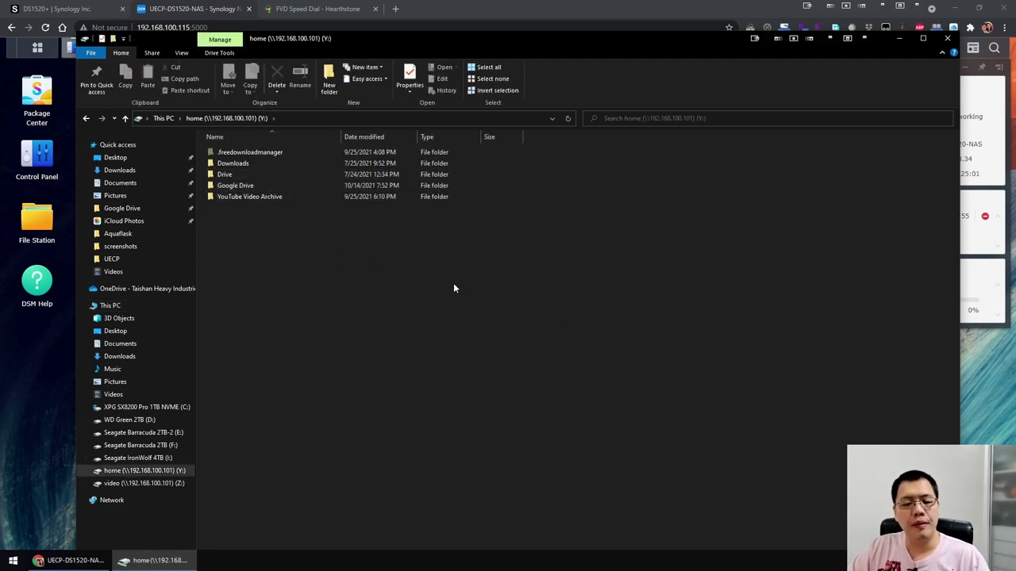
pyautogui.hotkey('alt', 'Left')
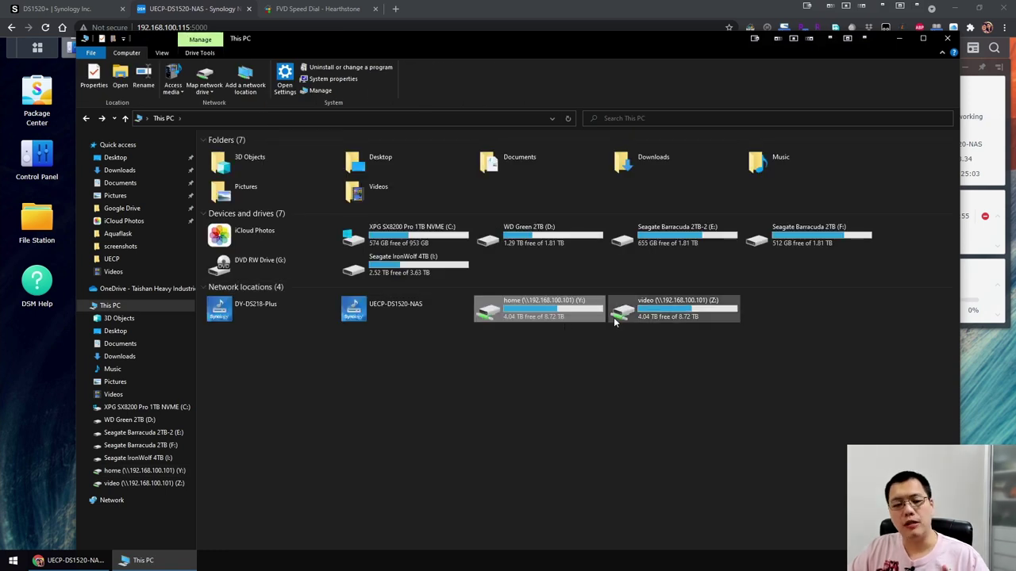
pyautogui.click(531, 16)
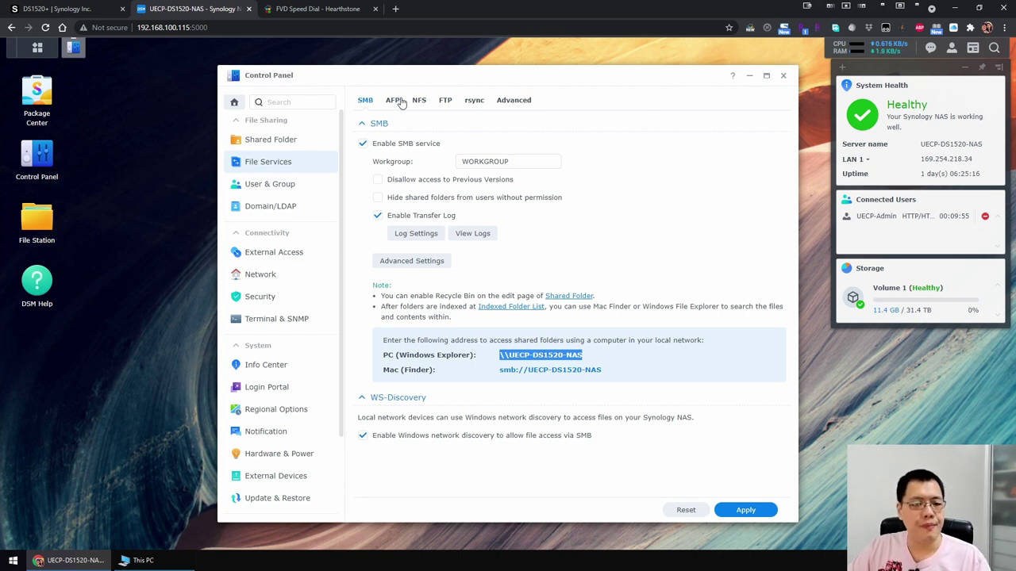
# From the User list, start a new user named 'Test name'.
pyautogui.click(272, 184)
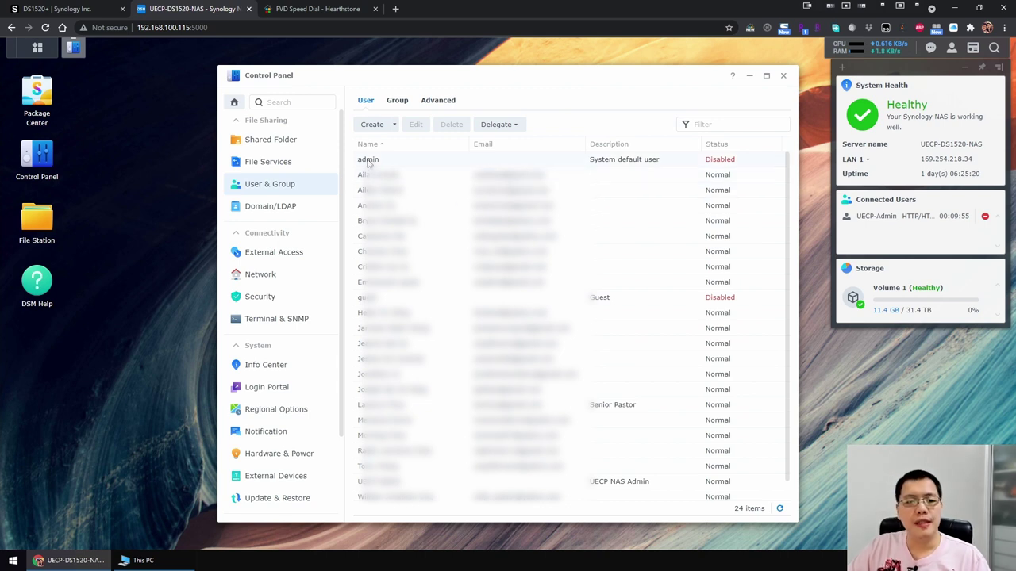
pyautogui.click(373, 125)
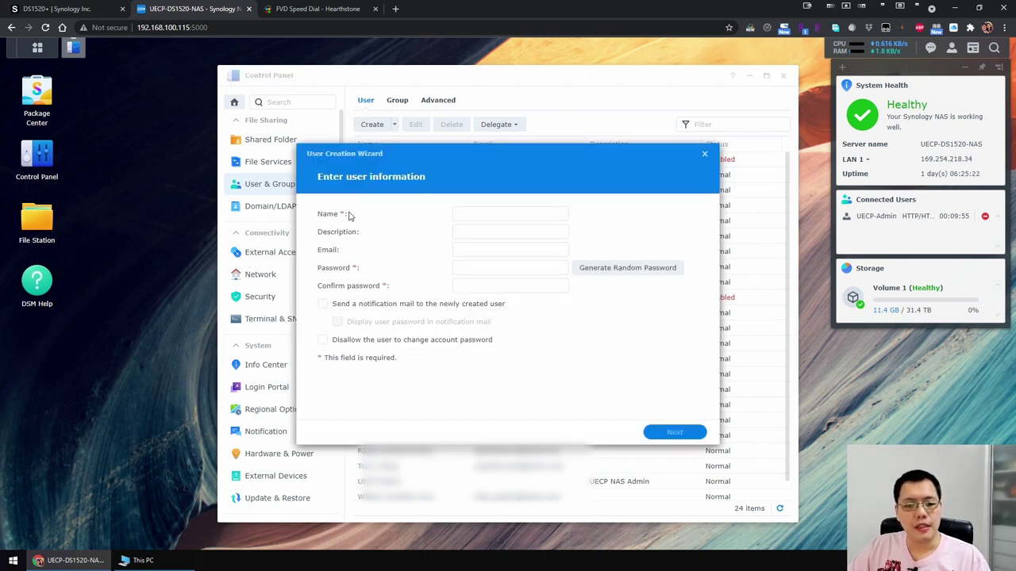
pyautogui.click(470, 215)
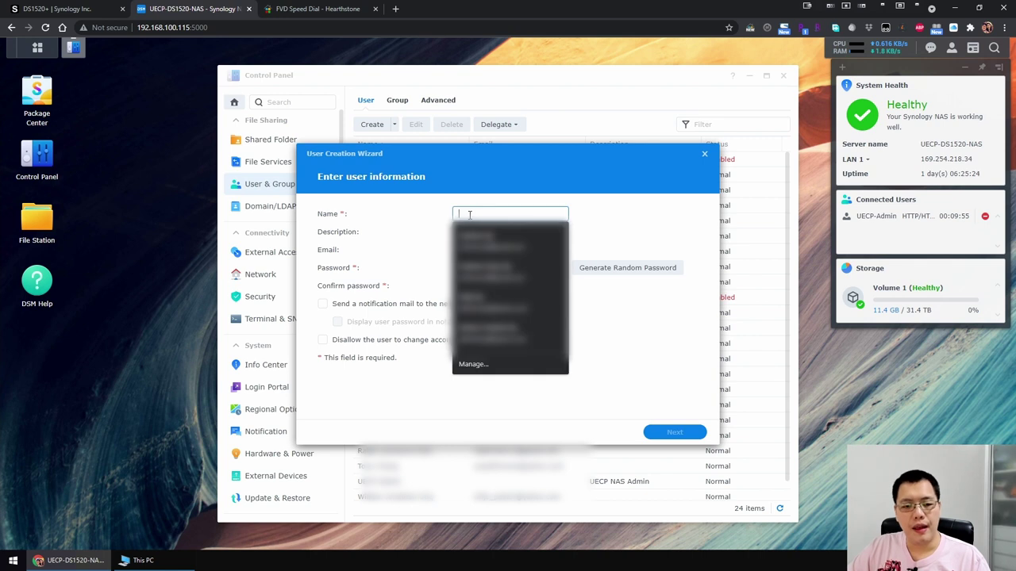
pyautogui.write('Test')
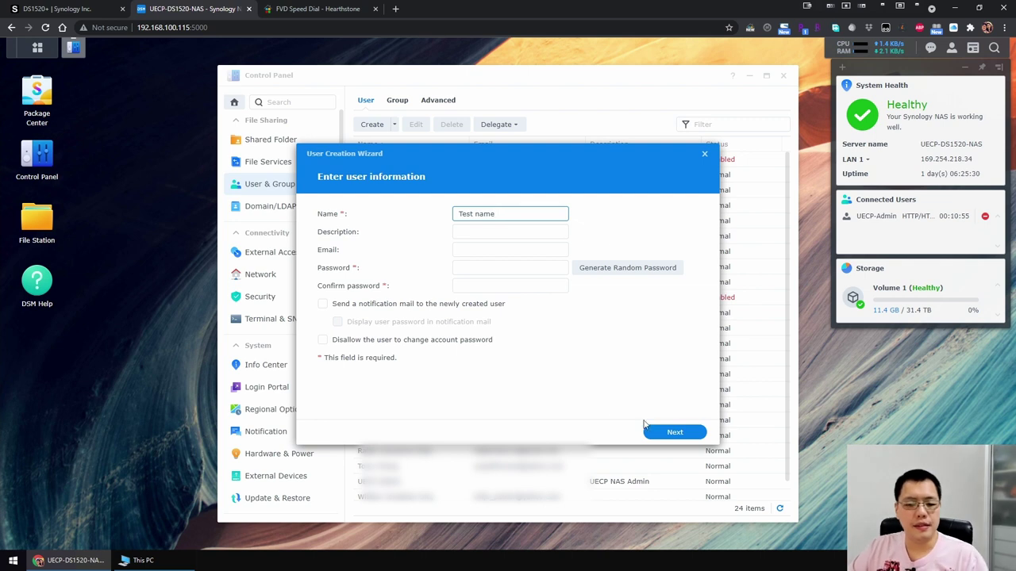
pyautogui.write(' name')
pyautogui.click(521, 270)
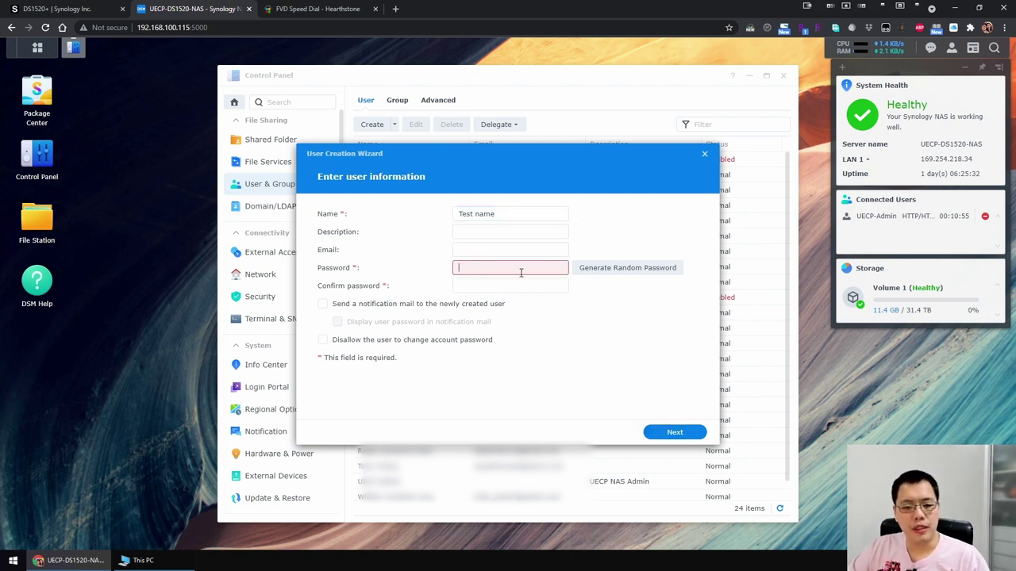
# Generate and apply a random password, then continue to the Join groups step.
pyautogui.click(627, 268)
pyautogui.click(542, 320)
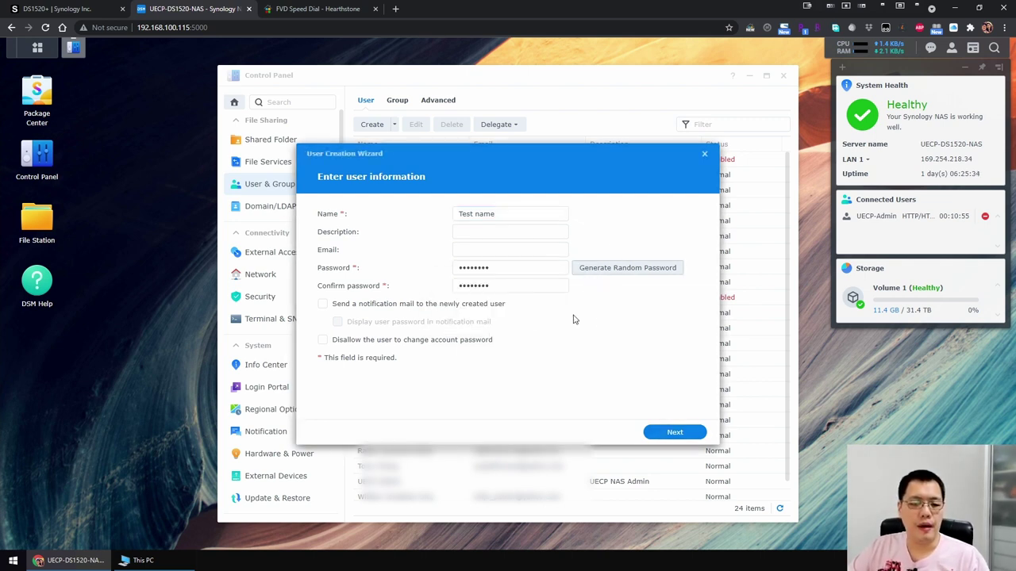
pyautogui.click(683, 435)
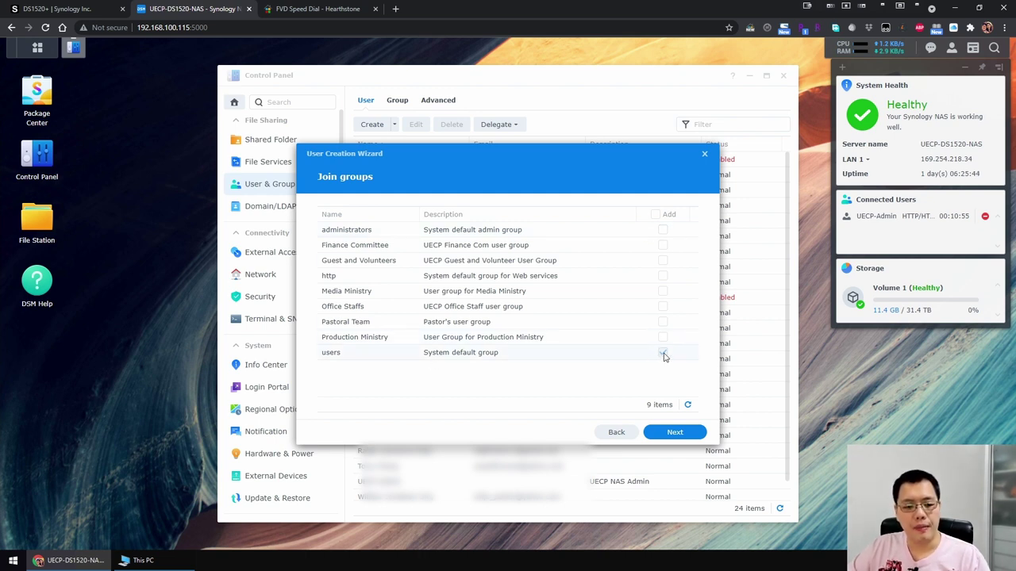
# Add the user to the Guest and Volunteers groups.
pyautogui.click(663, 261)
pyautogui.click(673, 432)
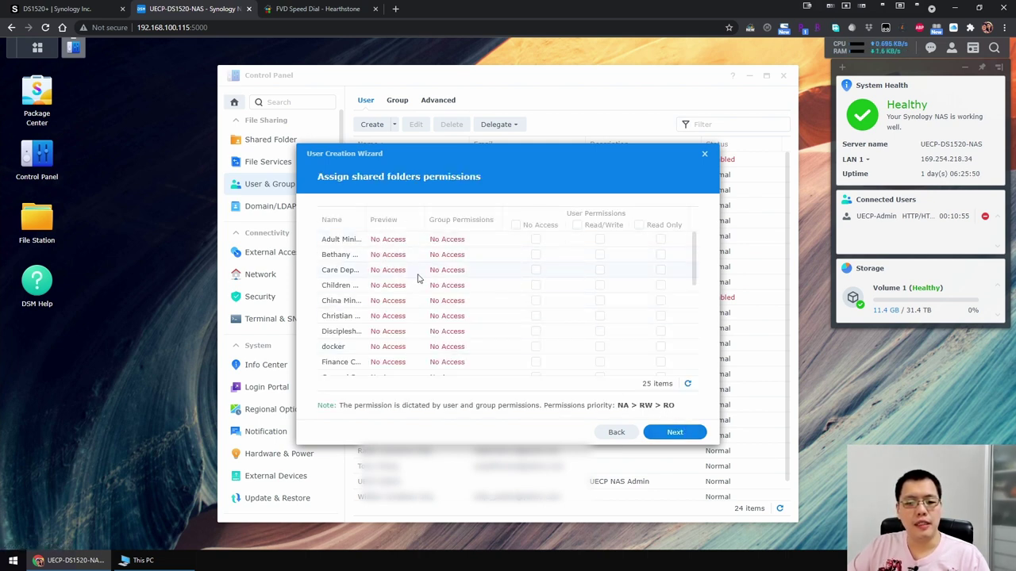
pyautogui.scroll(-5, 420, 279)
pyautogui.scroll(5, 422, 281)
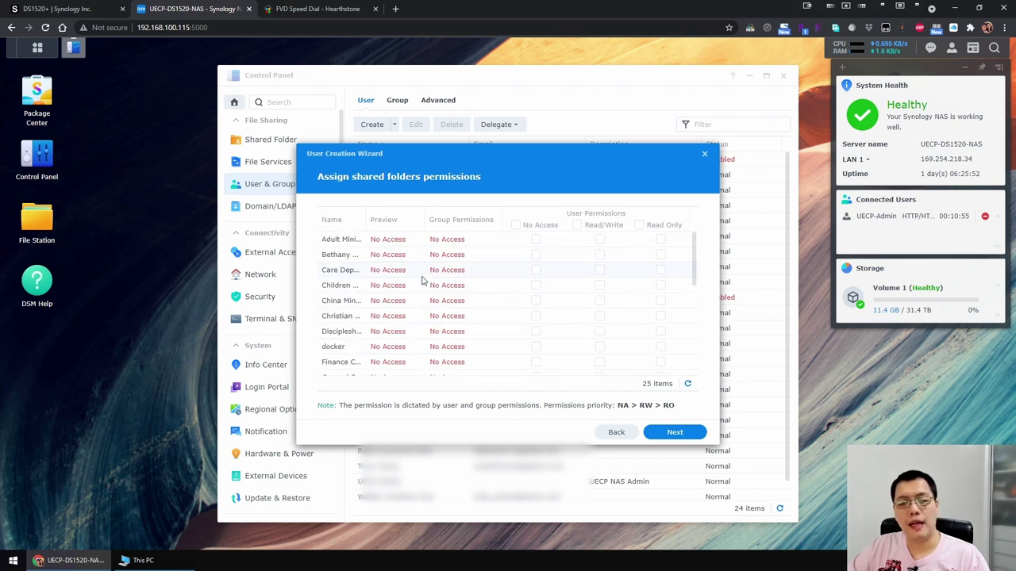
pyautogui.scroll(-5, 422, 281)
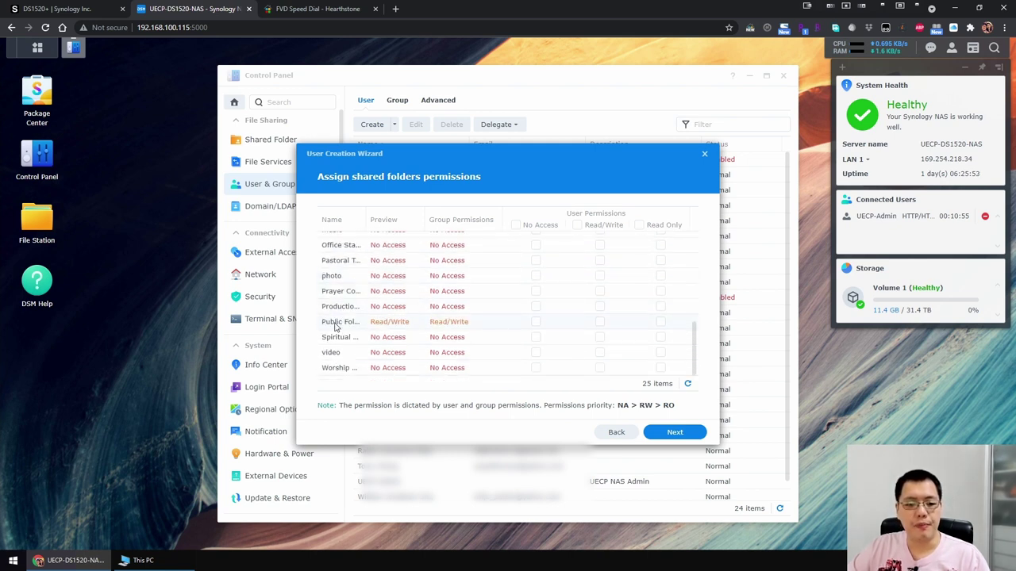
# Leave Public Folder with no user-specific permission so the group's Read/Write access applies.
pyautogui.moveTo(366, 220); pyautogui.dragTo(393, 220)
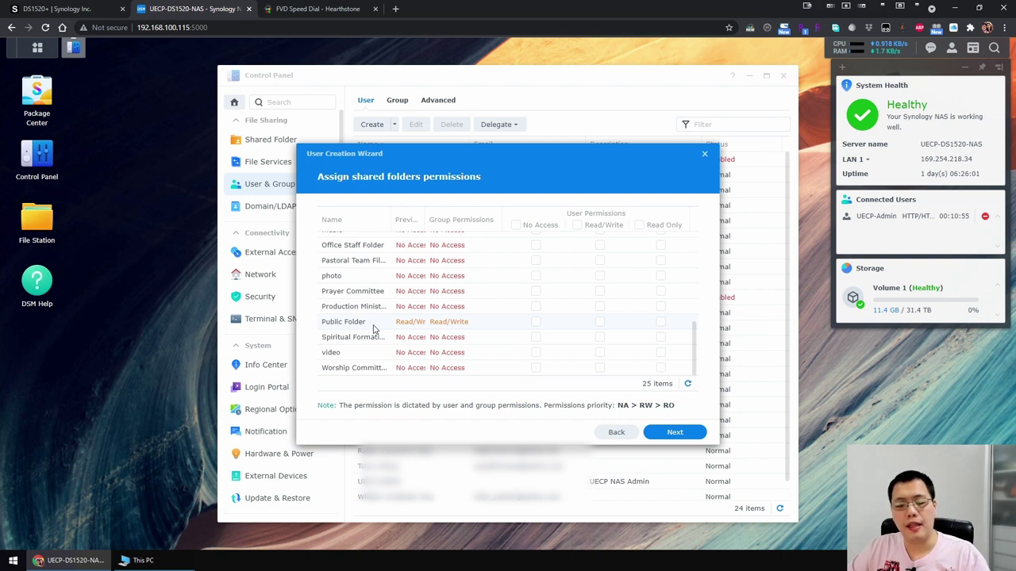
pyautogui.click(535, 323)
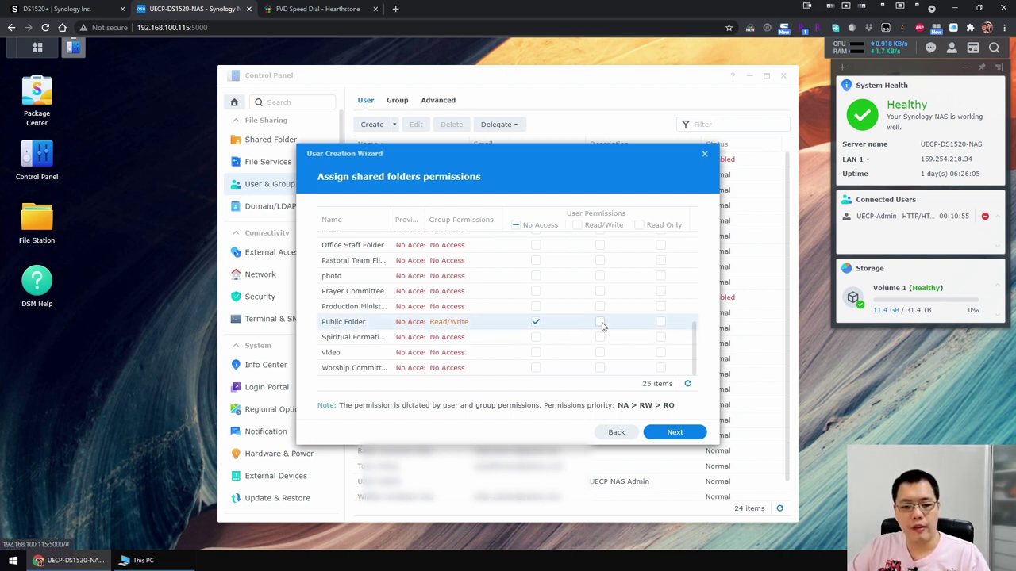
pyautogui.click(601, 323)
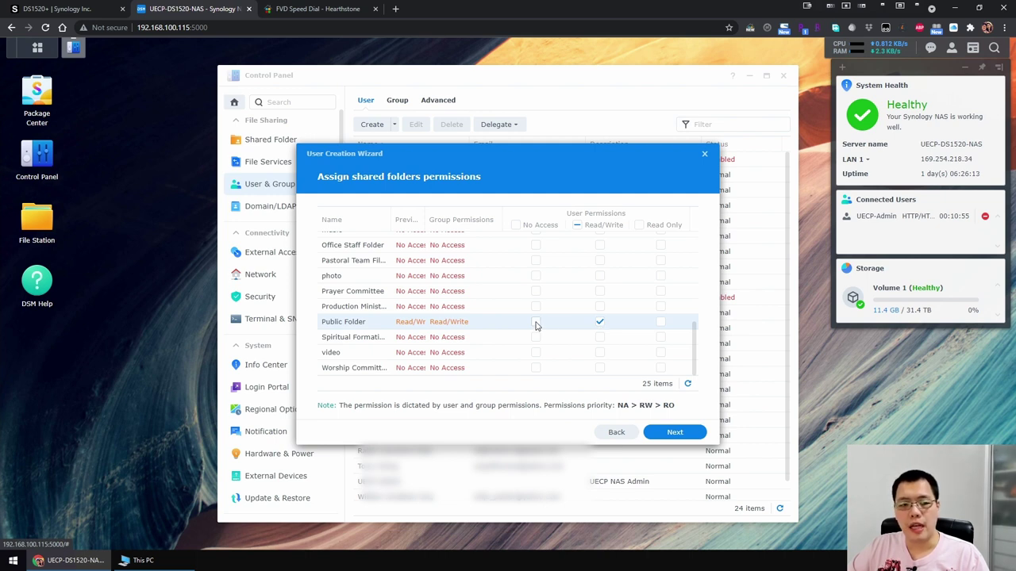
pyautogui.click(536, 323)
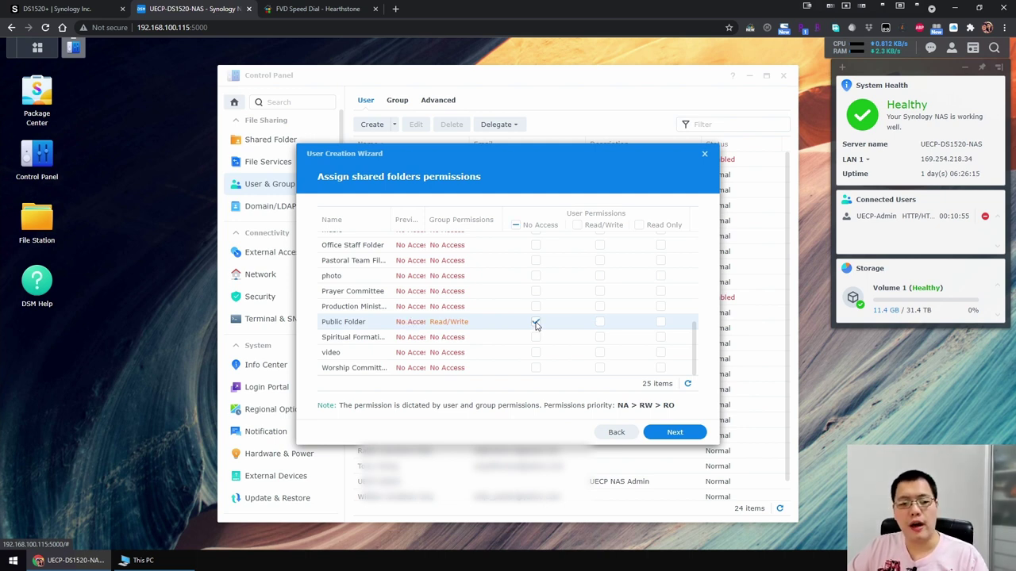
pyautogui.moveTo(424, 215); pyautogui.dragTo(438, 215)
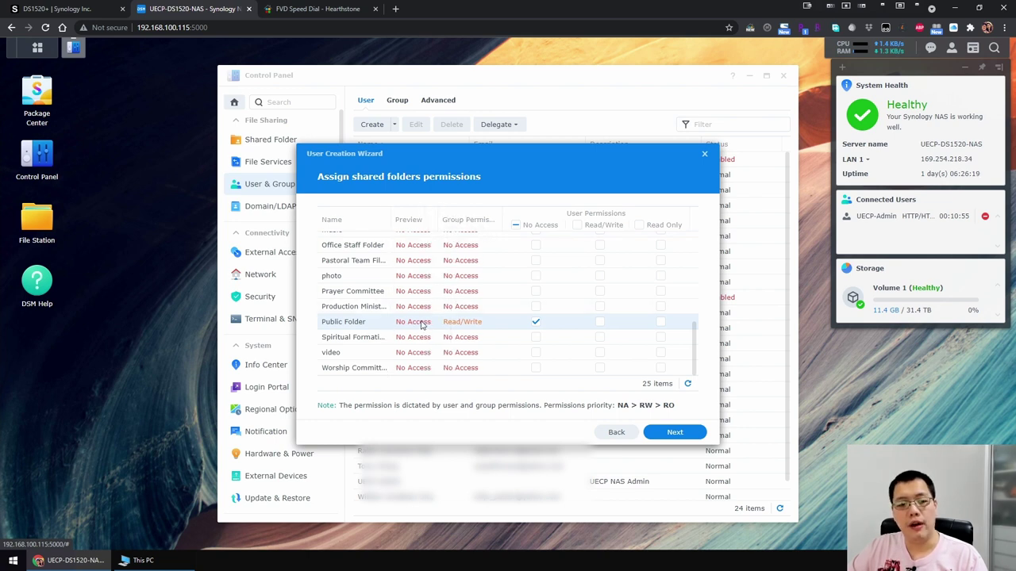
pyautogui.click(536, 324)
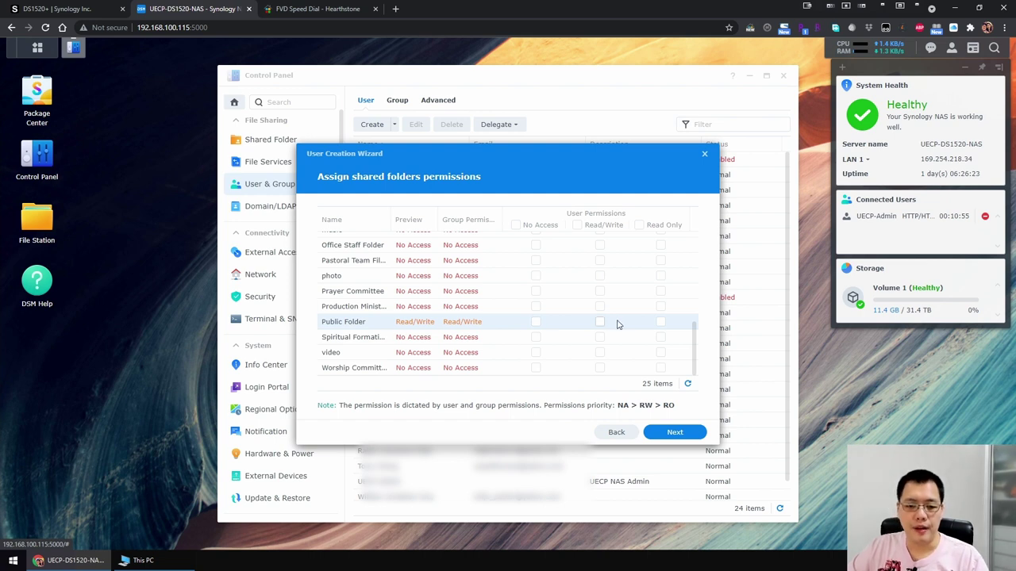
pyautogui.click(671, 433)
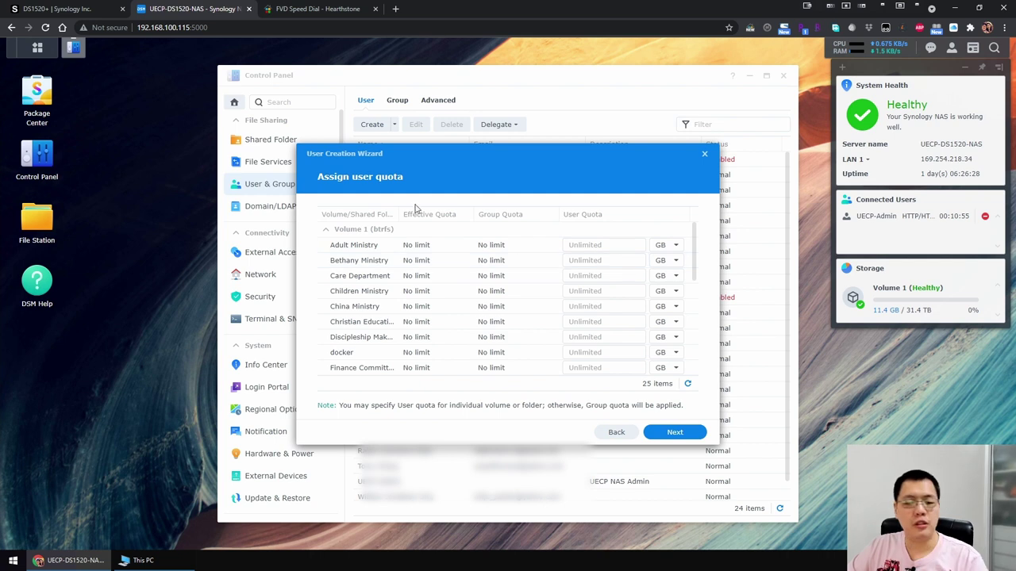
# Keep quotas unlimited, deny DSM access, pass speed limits to the summary, and close the wizard.
pyautogui.scroll(-5, 437, 337)
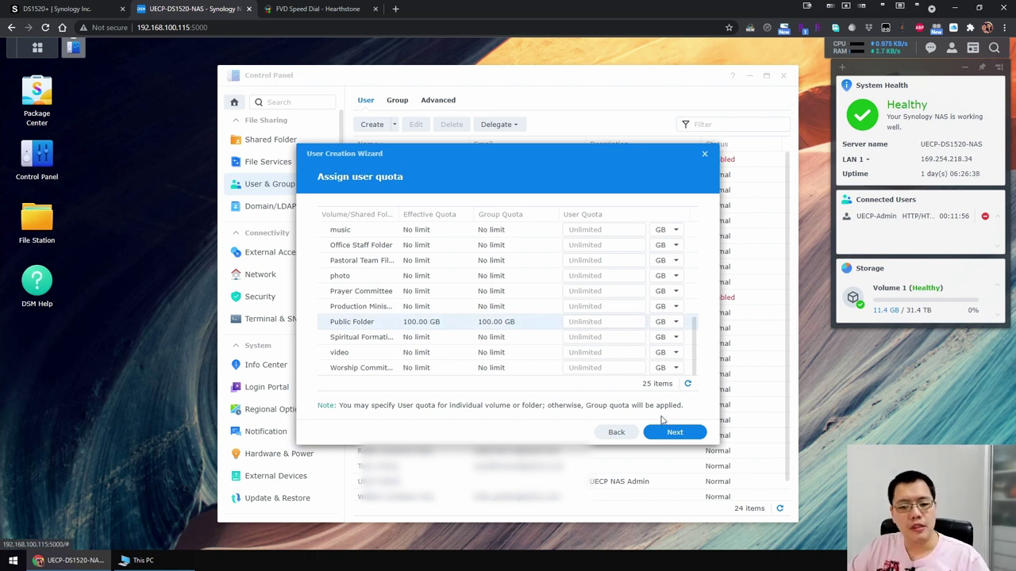
pyautogui.click(671, 441)
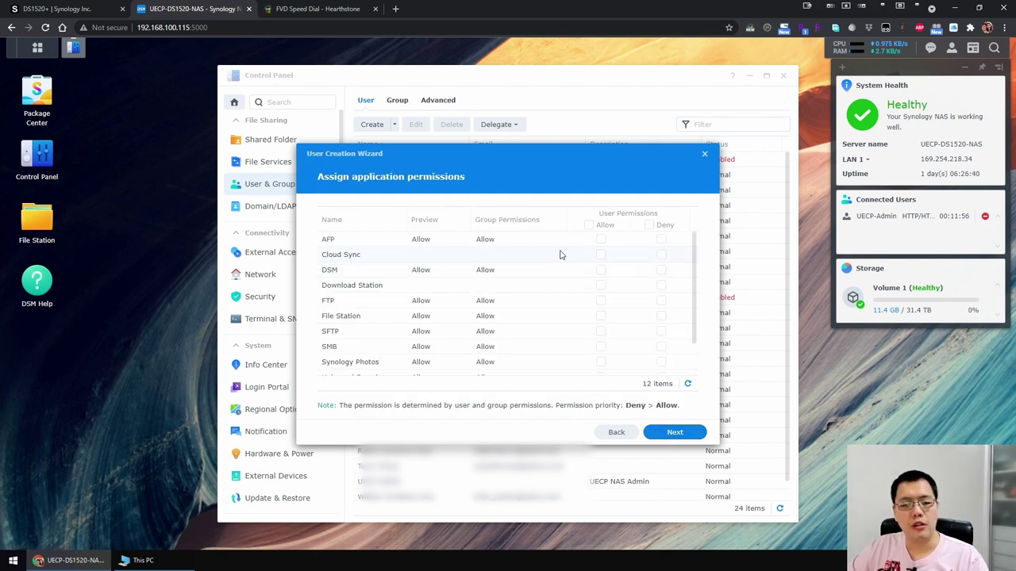
pyautogui.scroll(-2, 560, 256)
pyautogui.scroll(2, 565, 313)
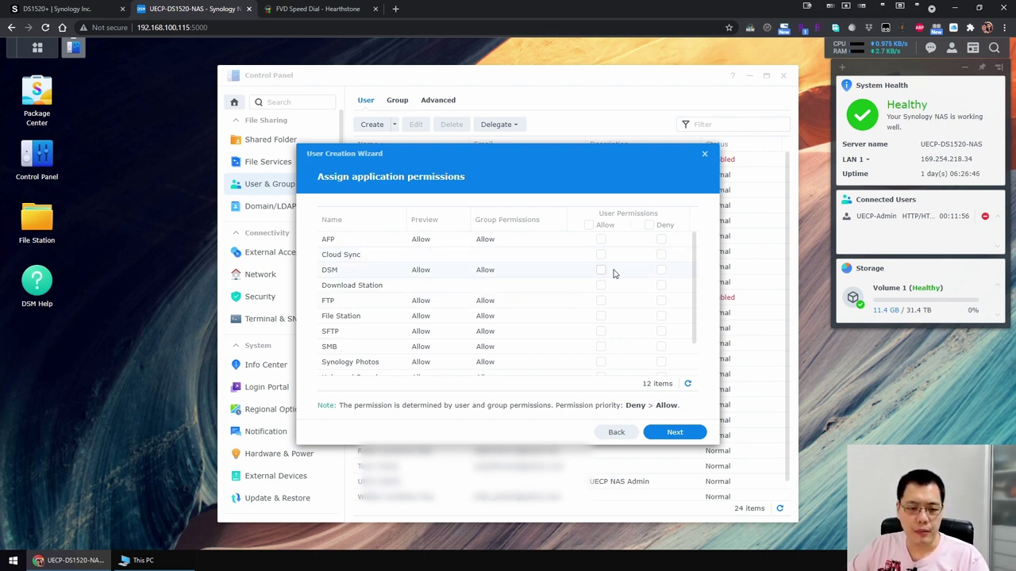
pyautogui.click(661, 270)
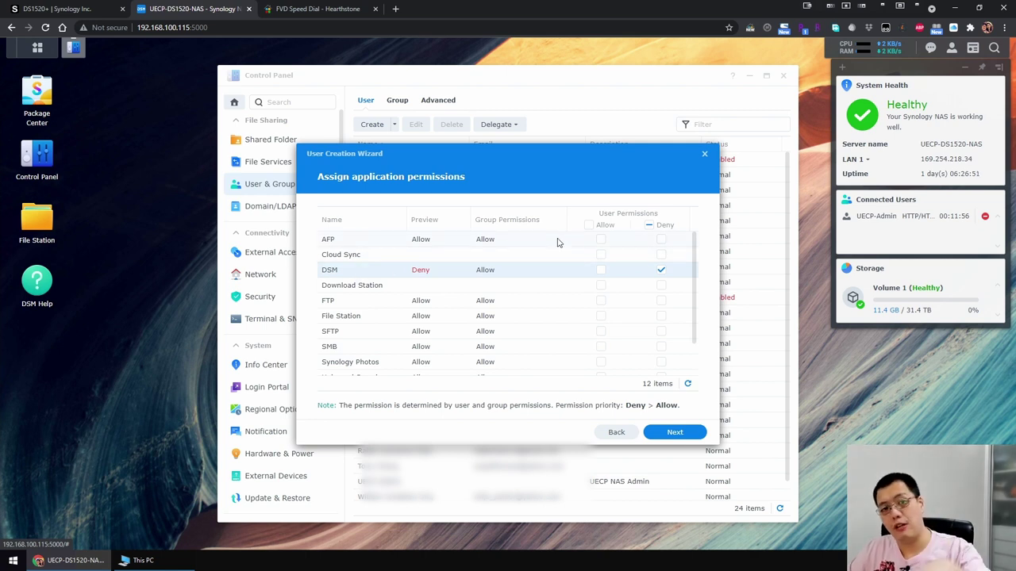
pyautogui.click(667, 430)
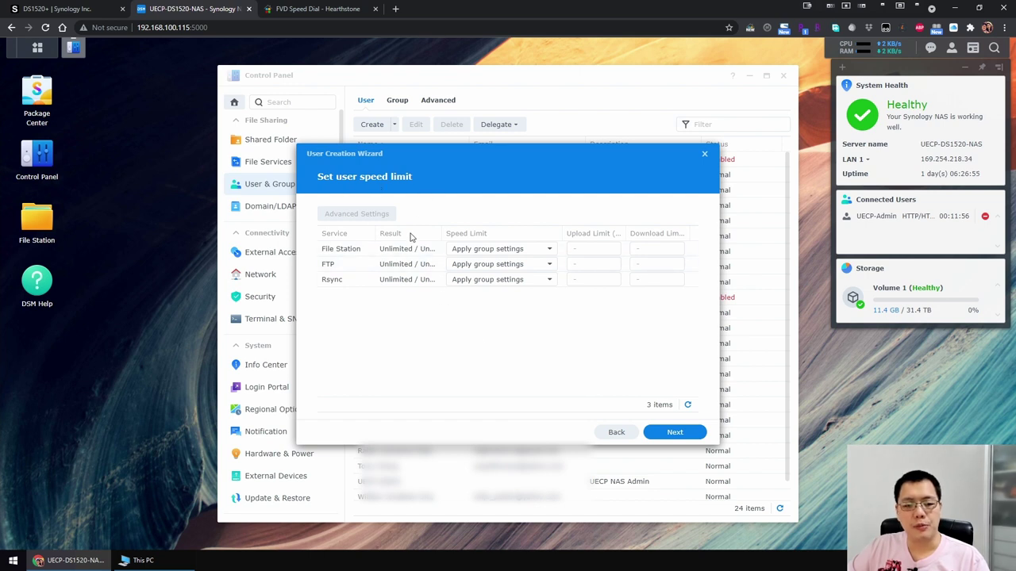
pyautogui.click(666, 433)
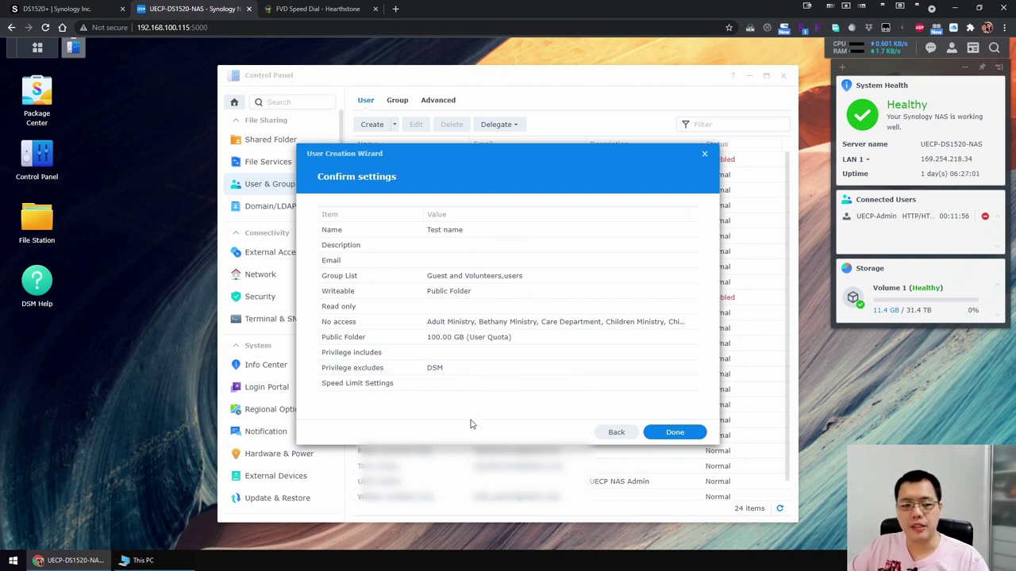
pyautogui.click(703, 156)
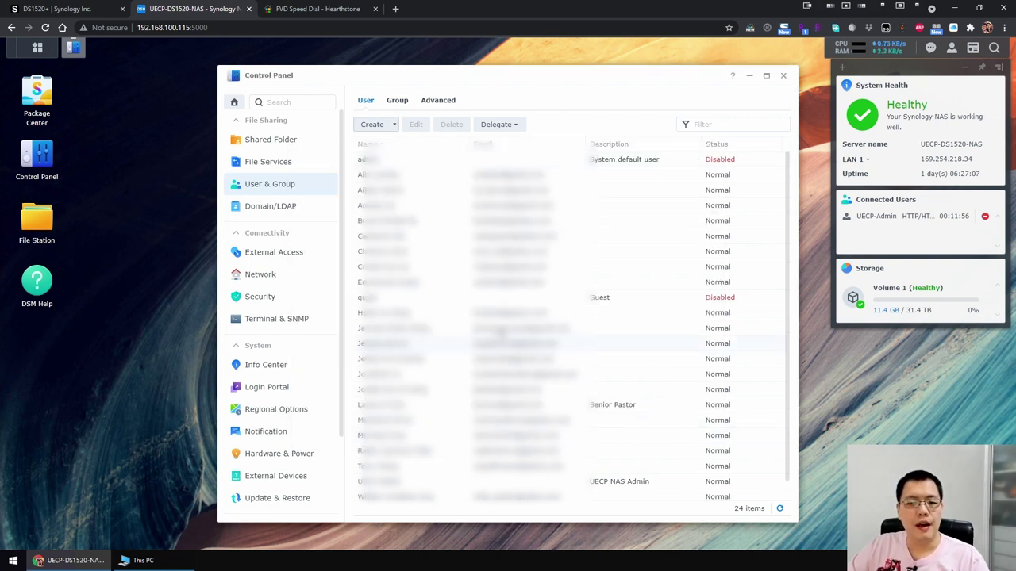
# Inspect the Pastoral Team group, Domain/LDAP, SSO Client and Network settings, then close Control Panel.
pyautogui.scroll(-1, 449, 336)
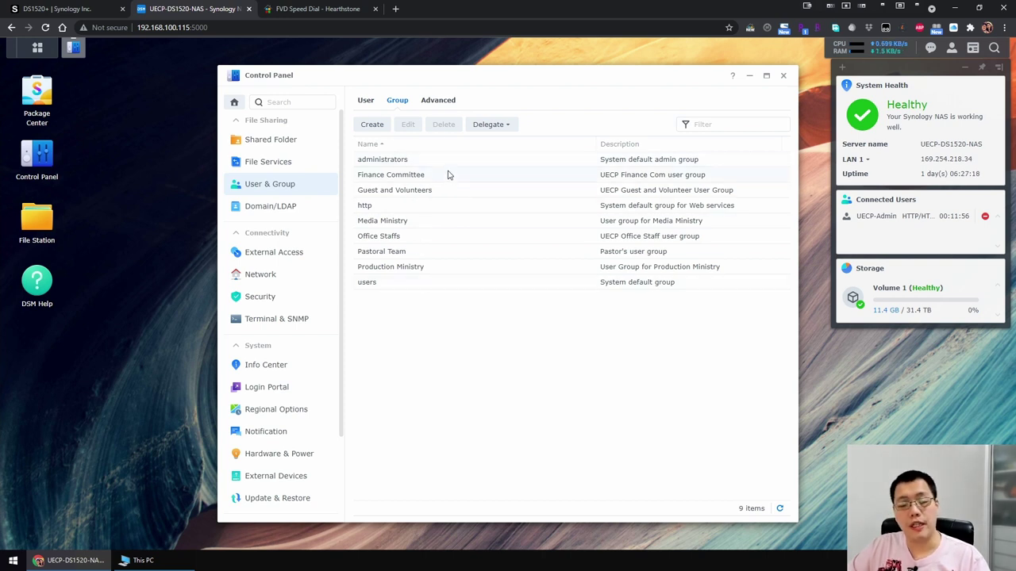
pyautogui.click(454, 256)
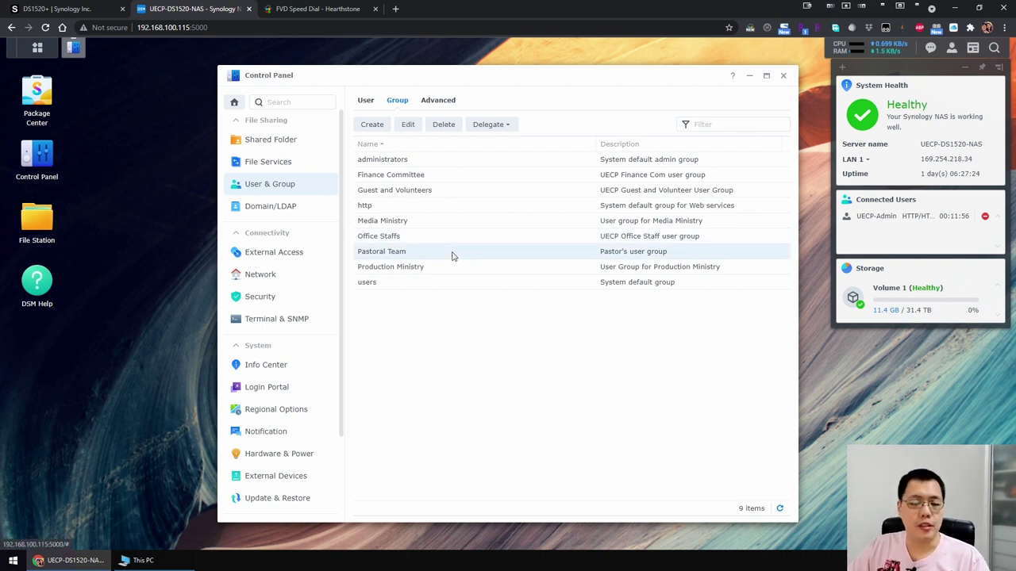
pyautogui.click(288, 208)
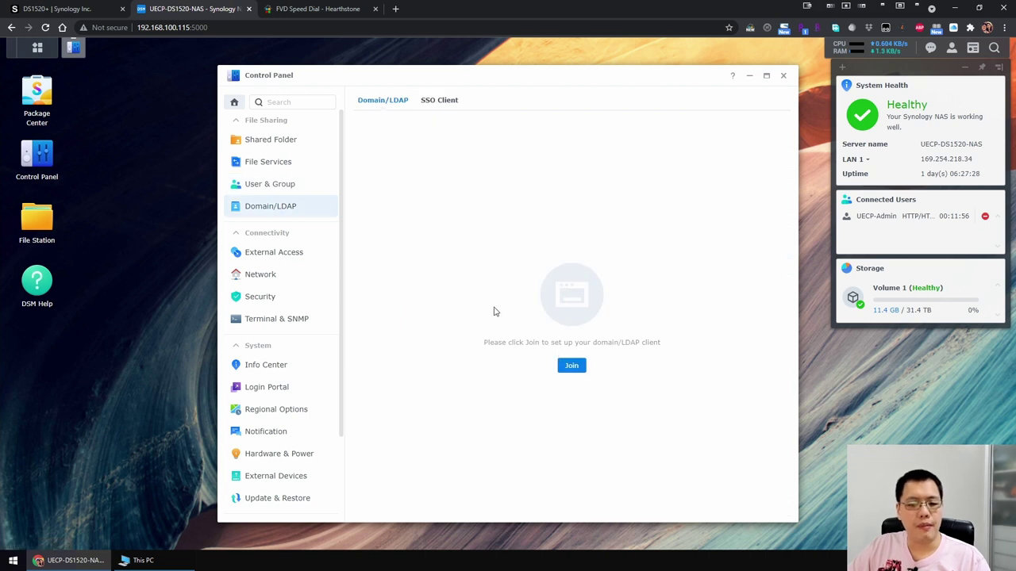
pyautogui.click(433, 101)
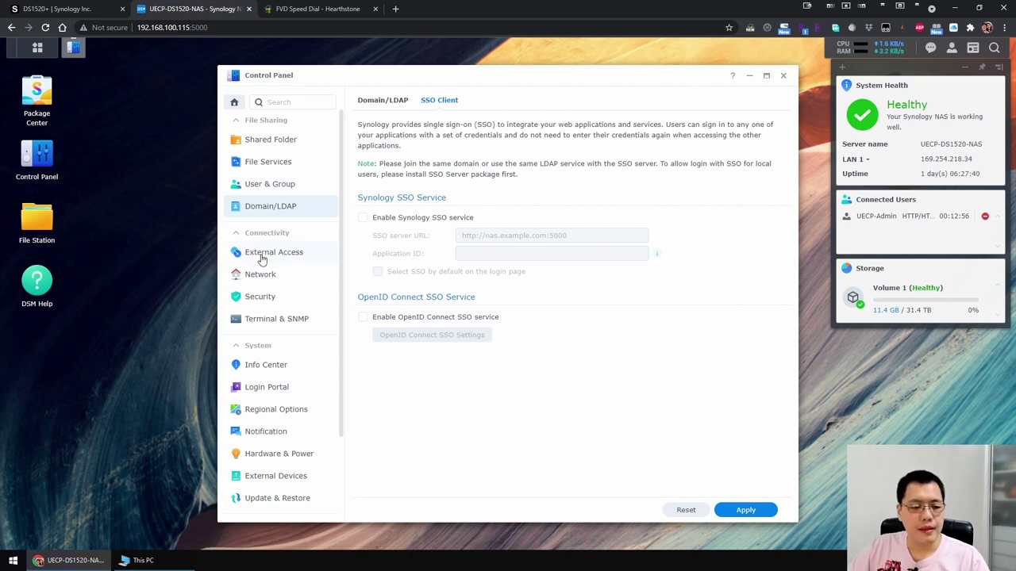
pyautogui.click(260, 278)
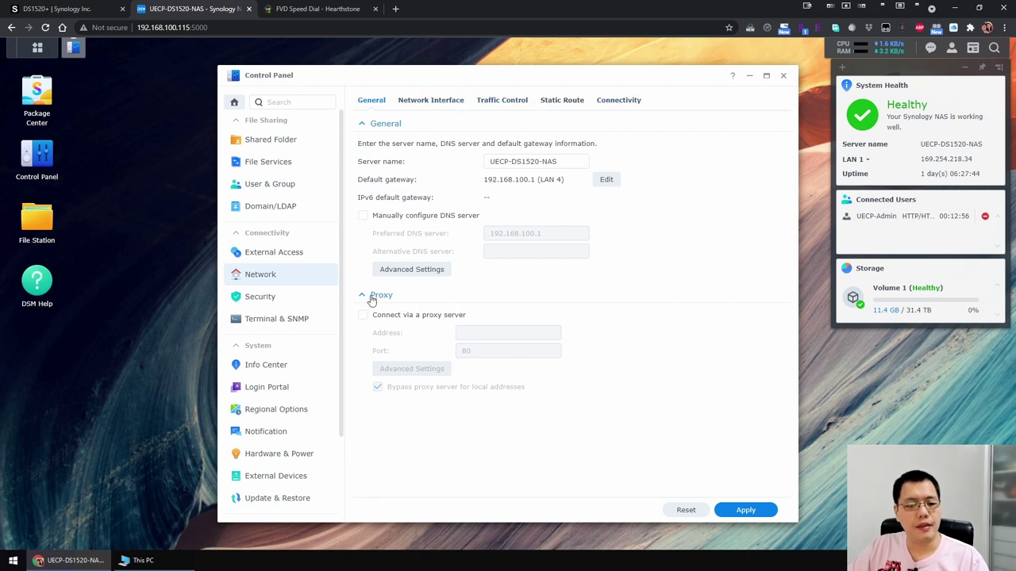
pyautogui.click(784, 77)
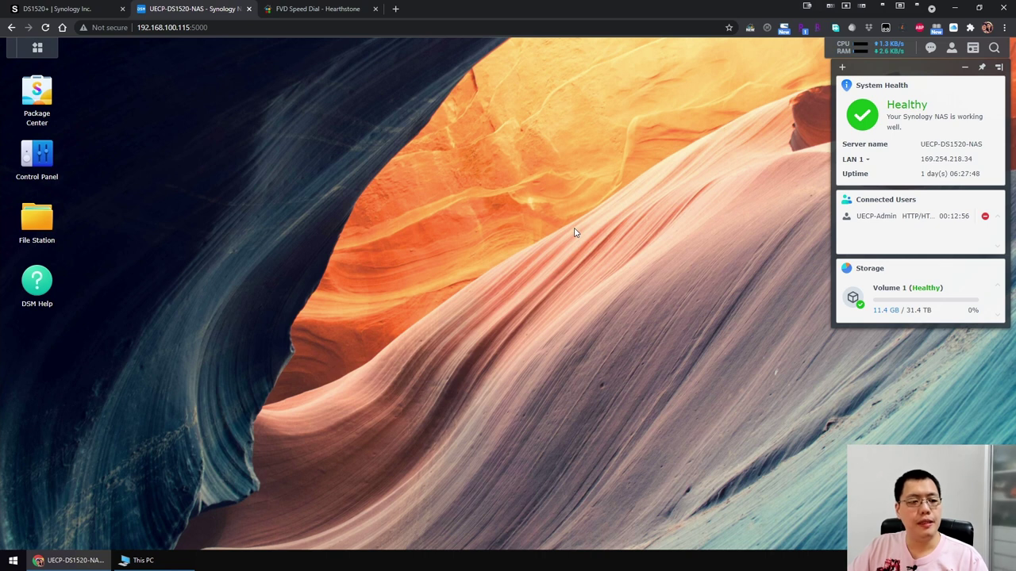
pyautogui.click(37, 282)
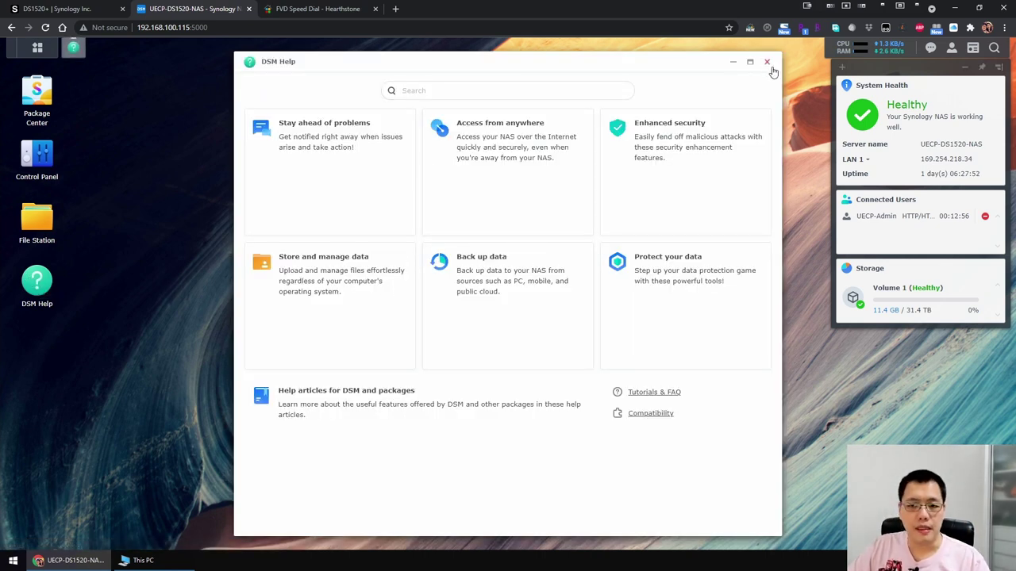
pyautogui.moveTo(702, 64); pyautogui.dragTo(681, 61)
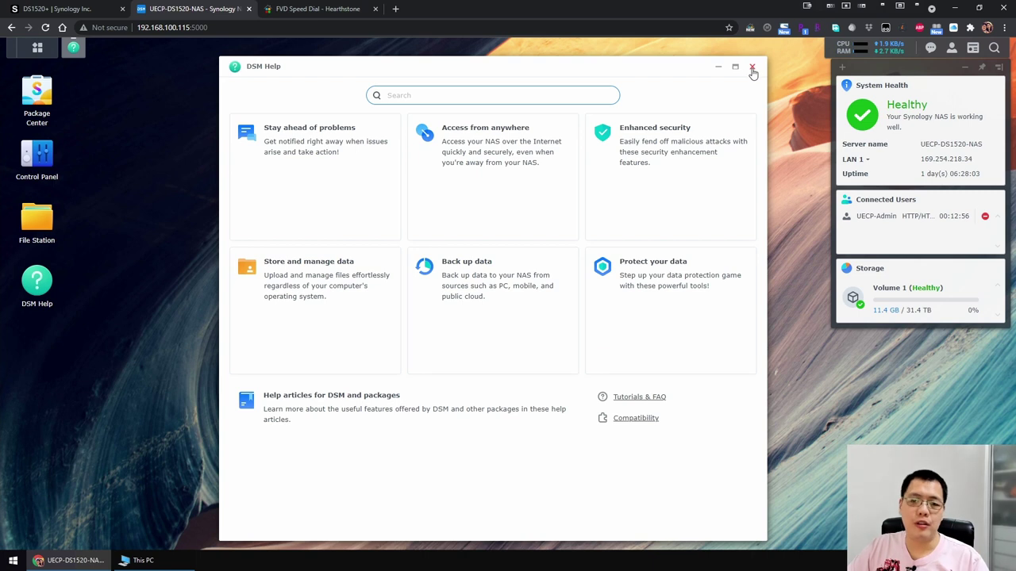
pyautogui.click(752, 69)
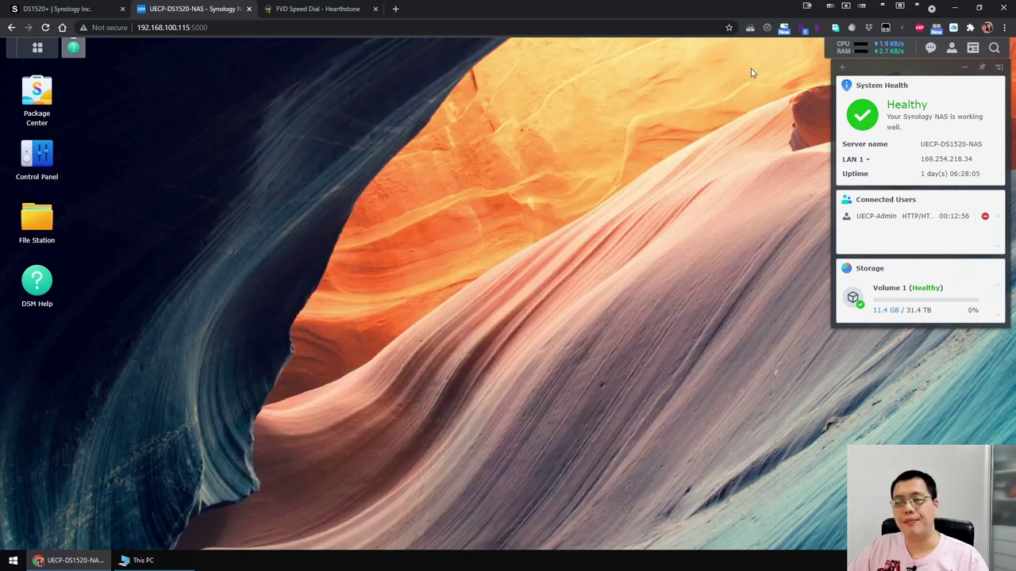